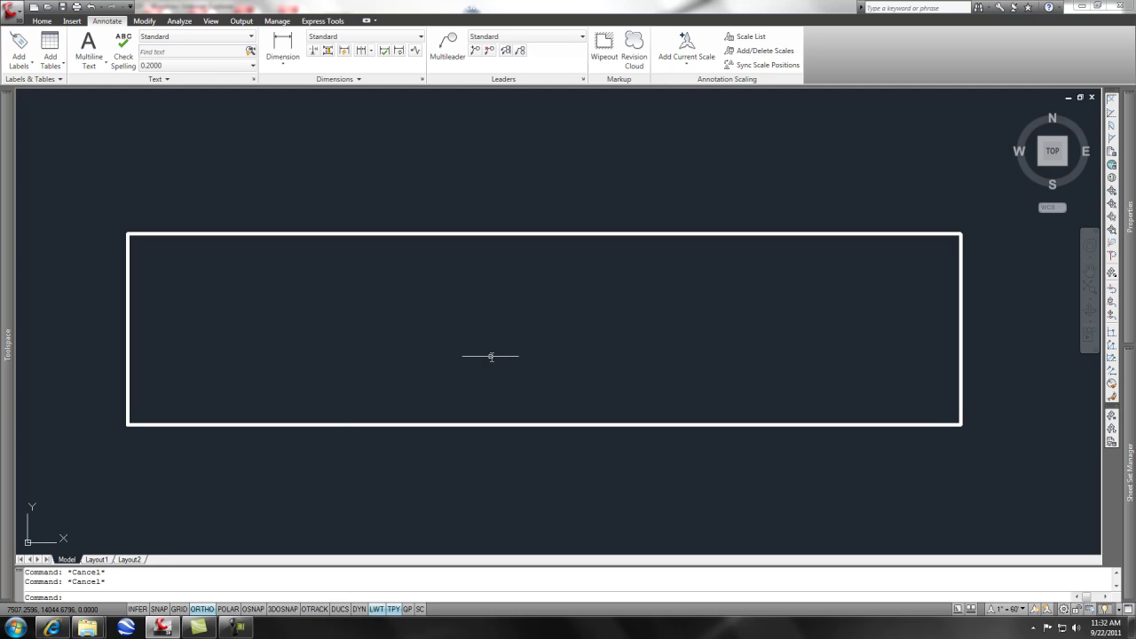
Step: Switch to Internet Explorer and look through the list of free AutoLISP routines on the JTB World page
click(53, 628)
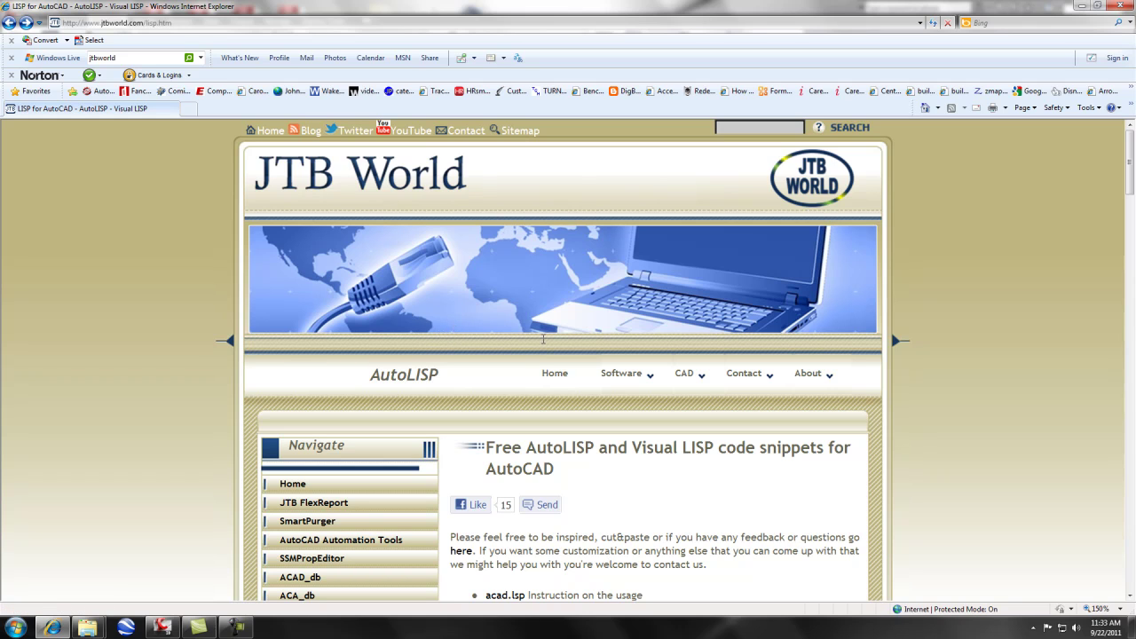
scroll(523, 347, down, 5)
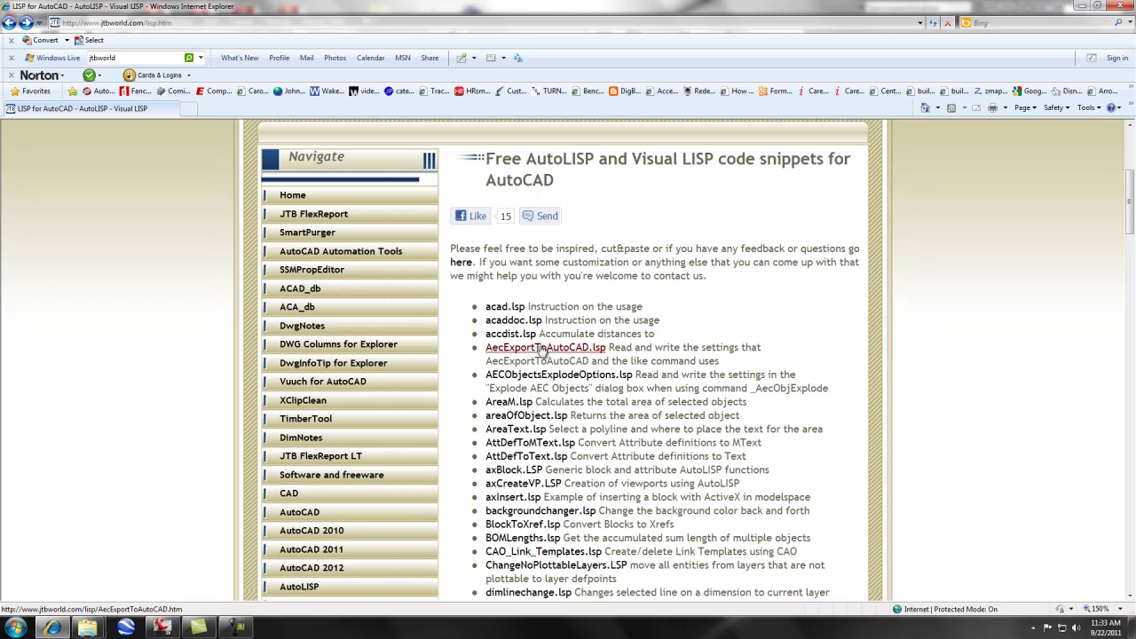
scroll(531, 351, down, 3)
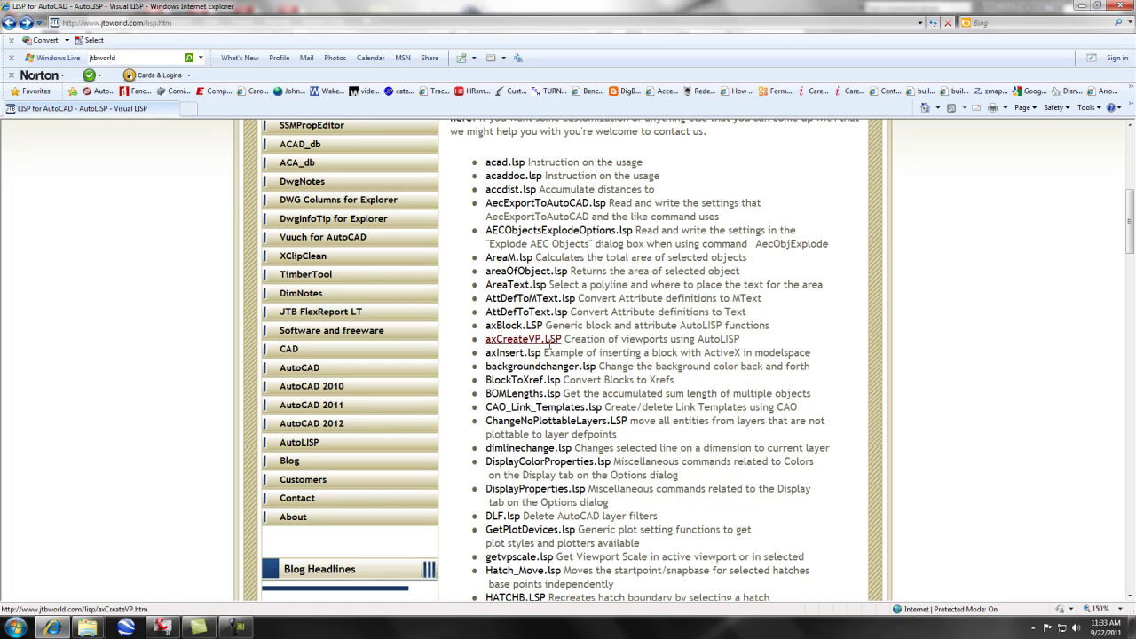
Step: Switch back to AutoCAD Civil 3D and start the APPLOAD command for loading applications
click(160, 627)
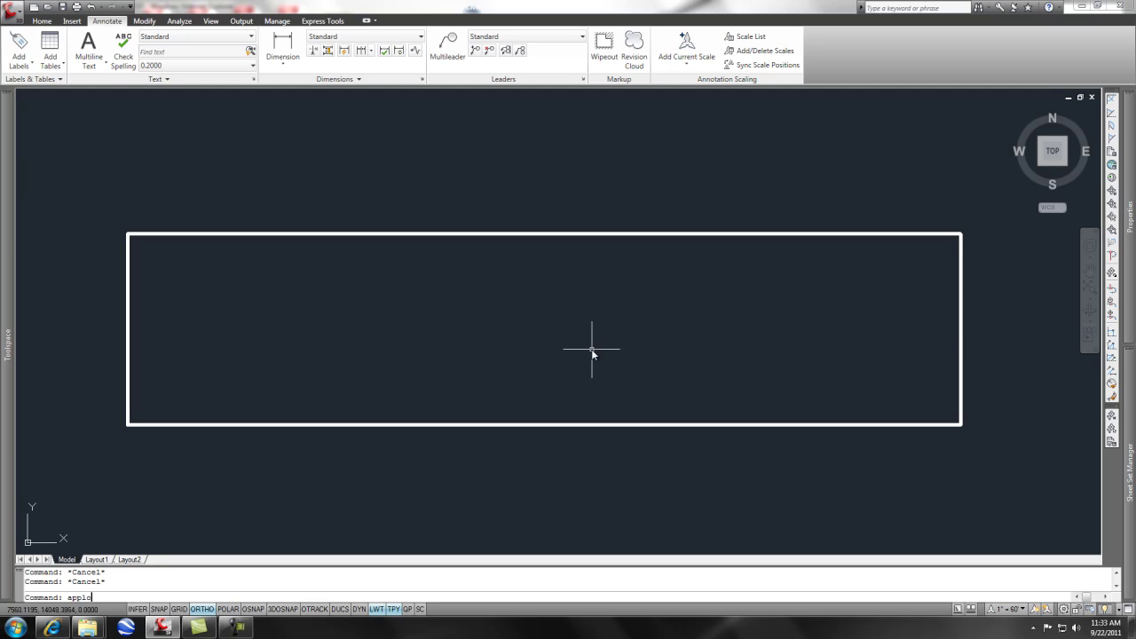
text(d)
key(Return)
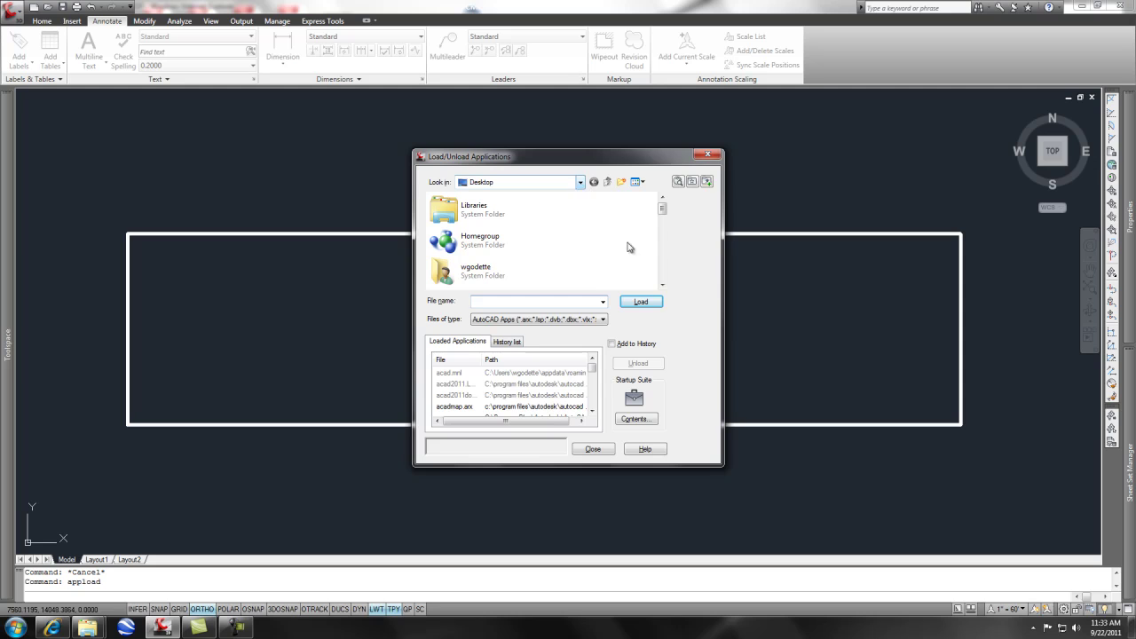
click(581, 182)
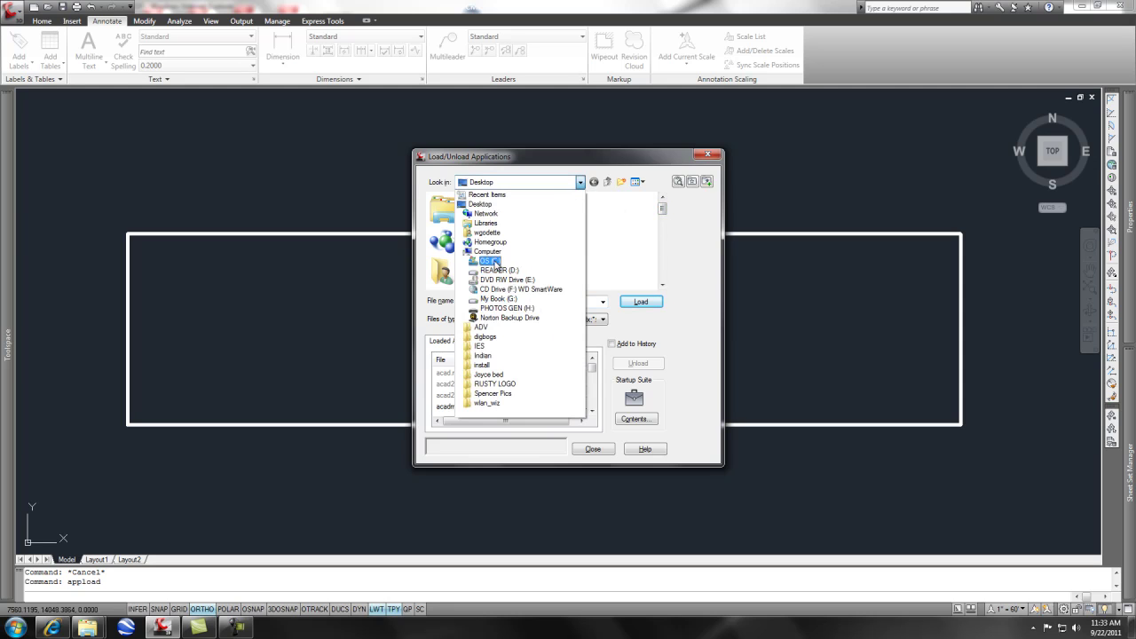
click(490, 261)
double_click(460, 212)
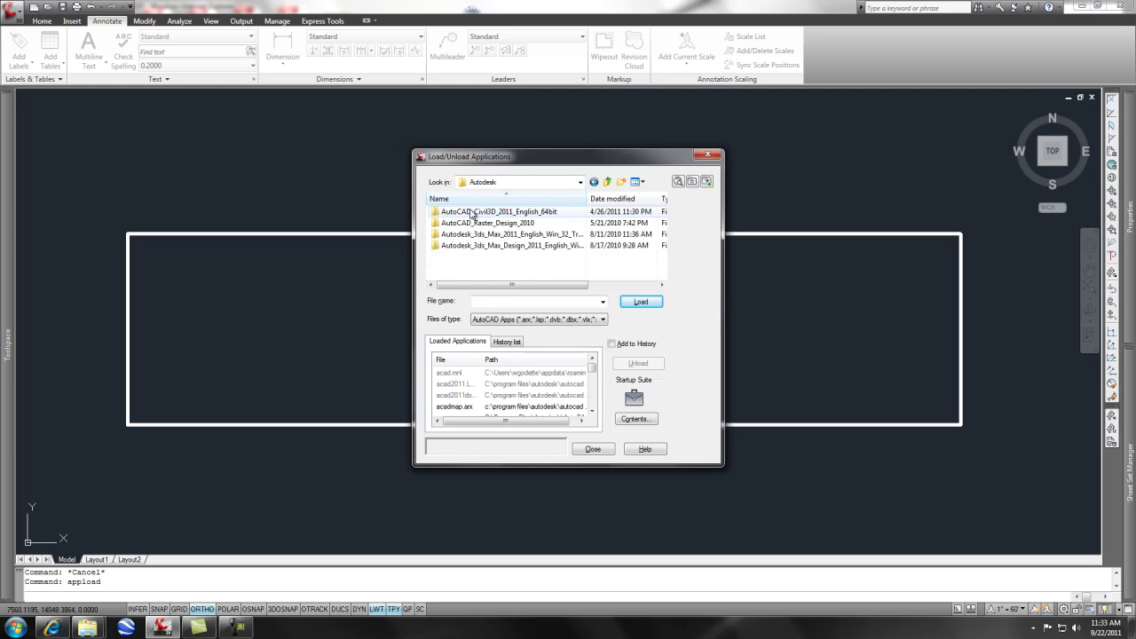
double_click(474, 212)
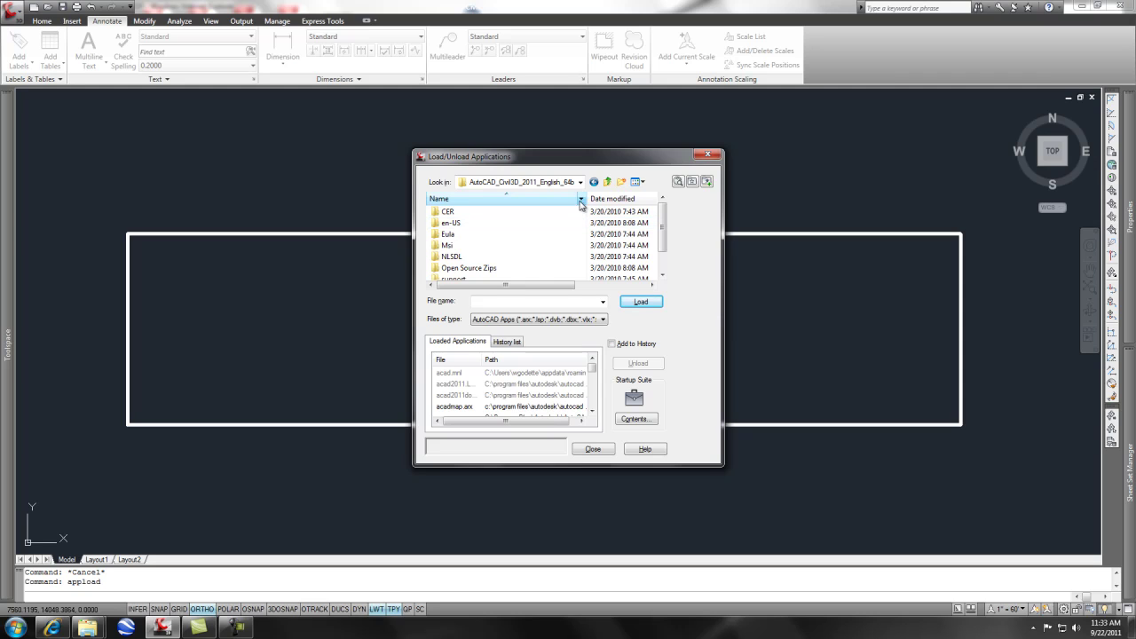
click(581, 184)
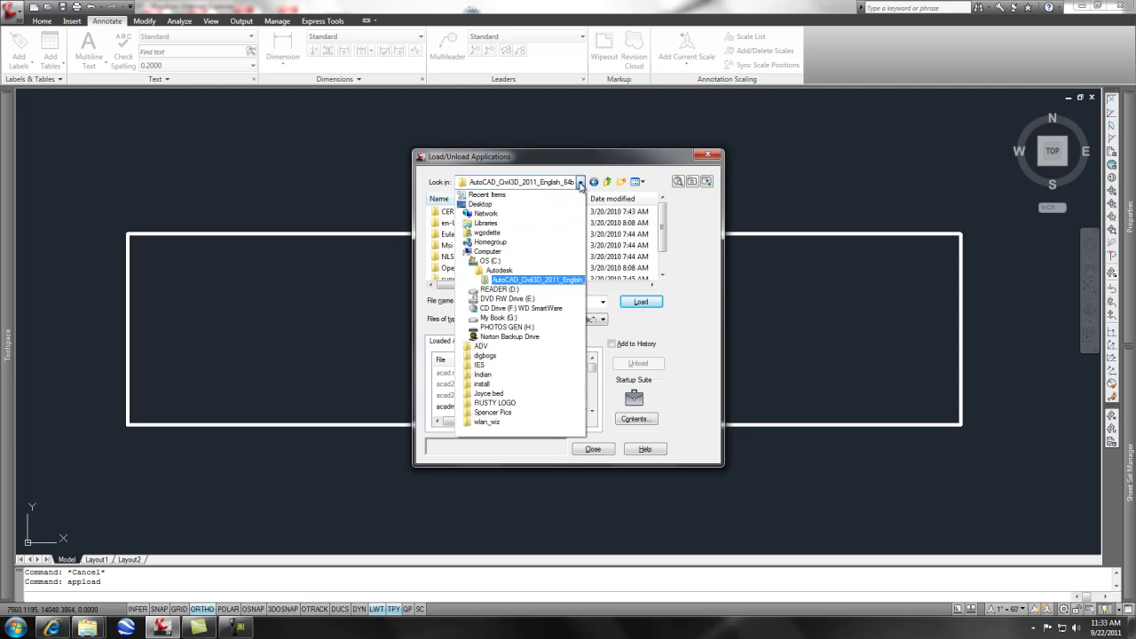
click(494, 206)
Step: Load AreaText.lsp from the Desktop and close the application loader
drag(662, 212, 663, 274)
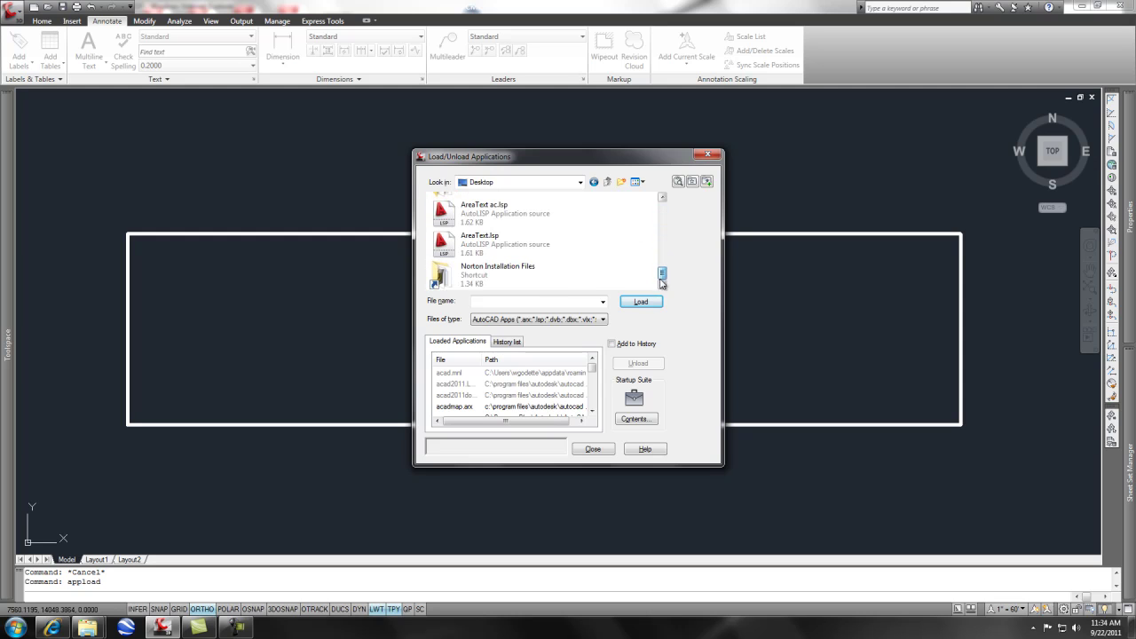
click(447, 248)
click(637, 303)
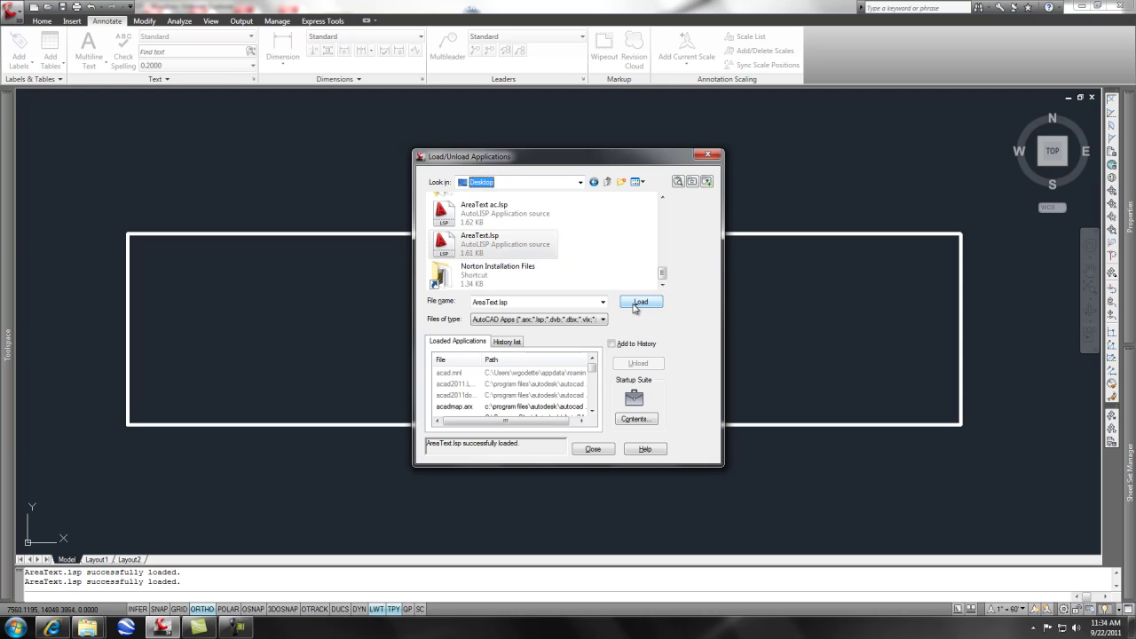
click(593, 449)
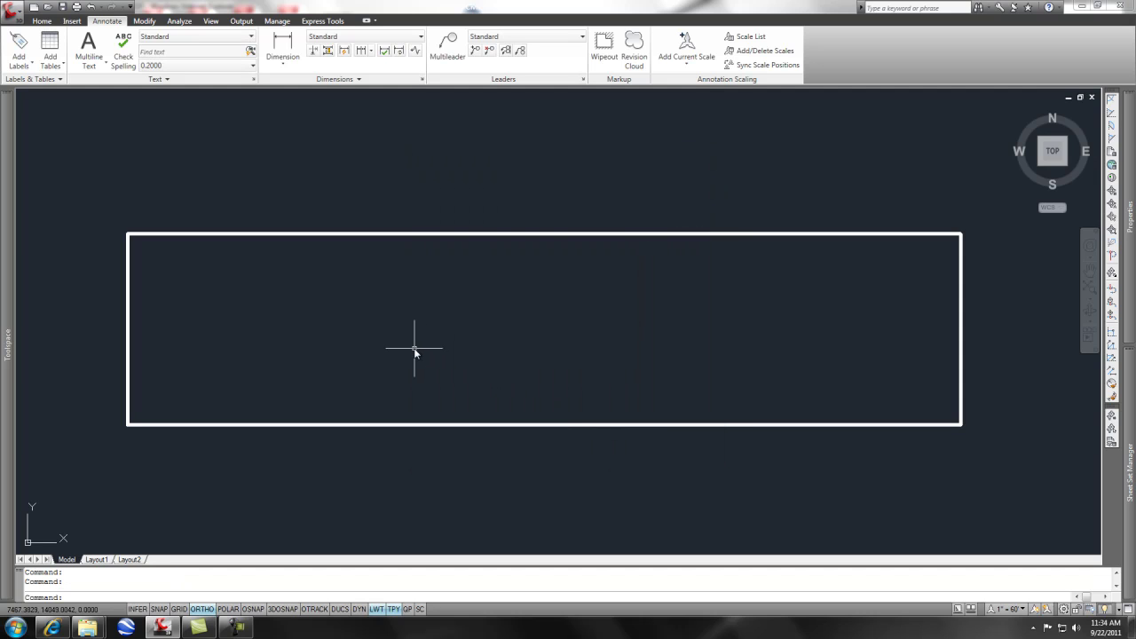
Step: Switch to Internet Explorer and read the AreaText.lsp code page for the routine's command name and usage
click(51, 628)
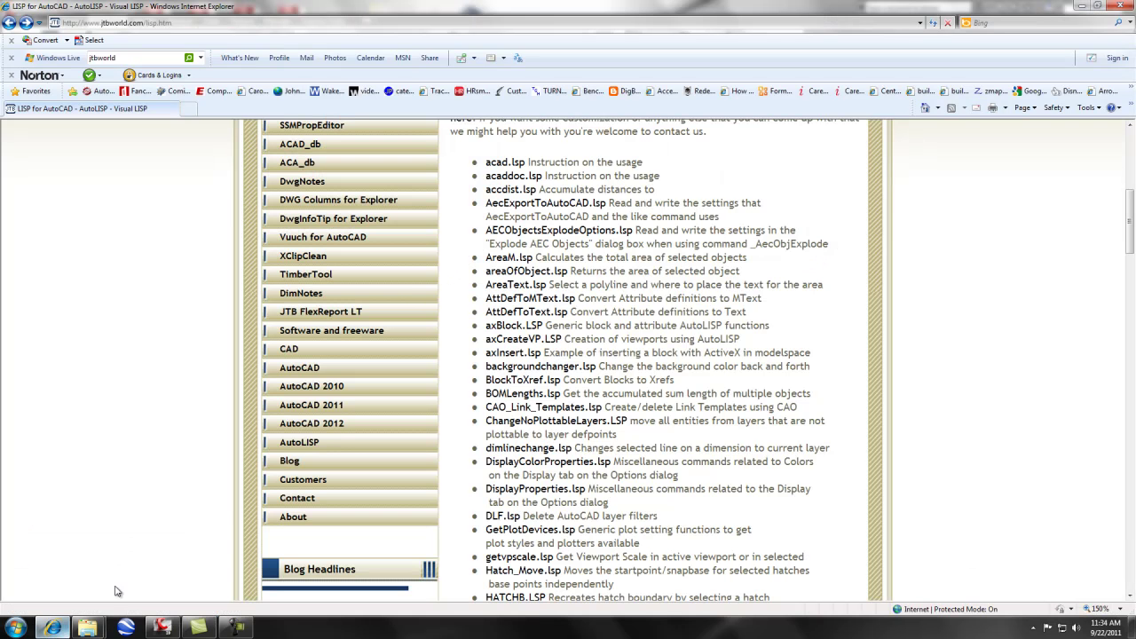
click(515, 286)
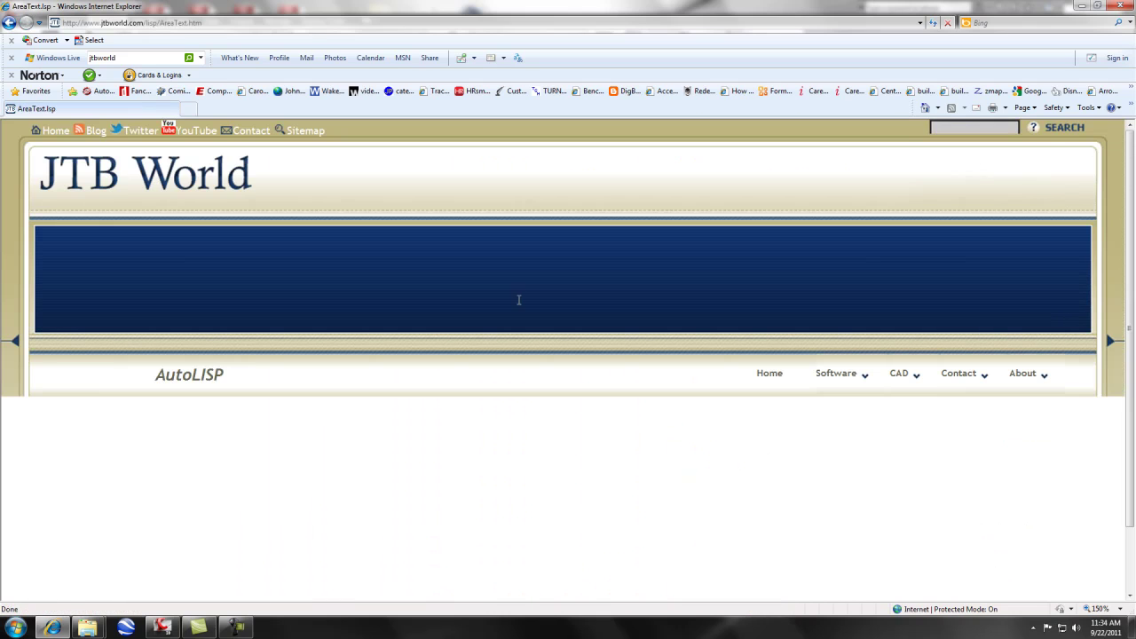
scroll(401, 351, down, 3)
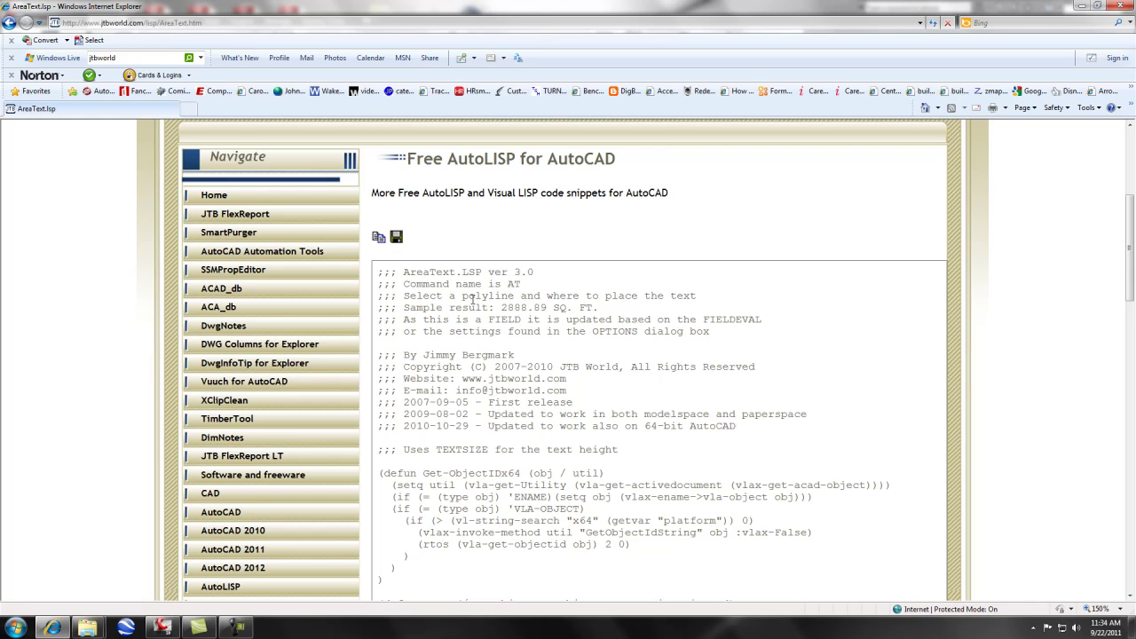
Step: Back in AutoCAD Civil 3D, run the AT command on the rectangular polyline and place its area text inside the rectangle
click(160, 628)
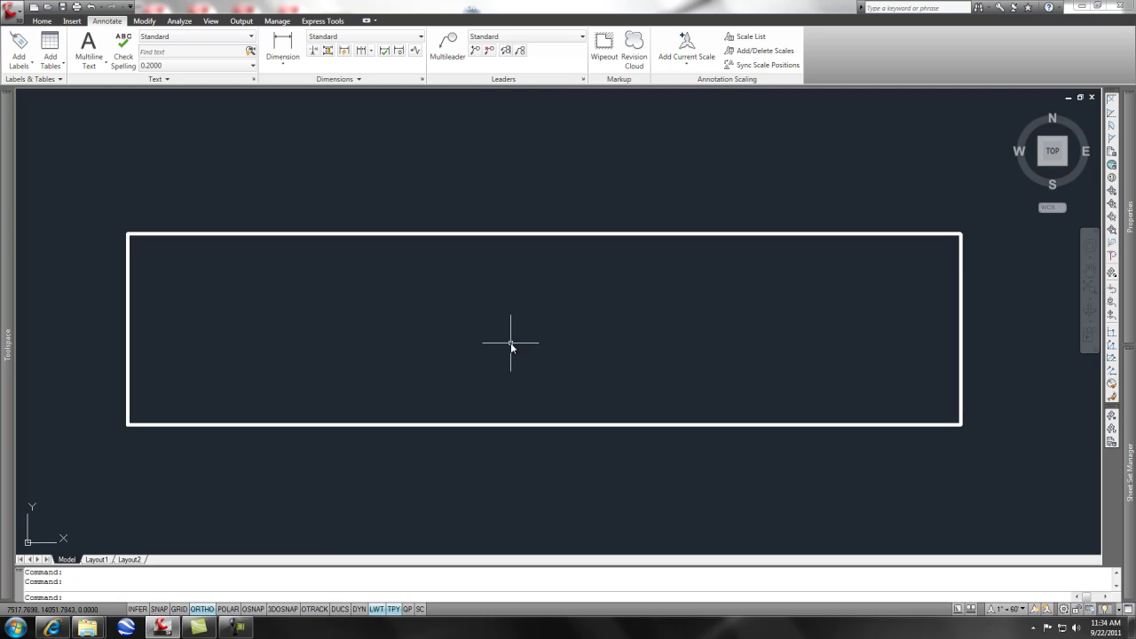
text(at)
key(Return)
click(505, 235)
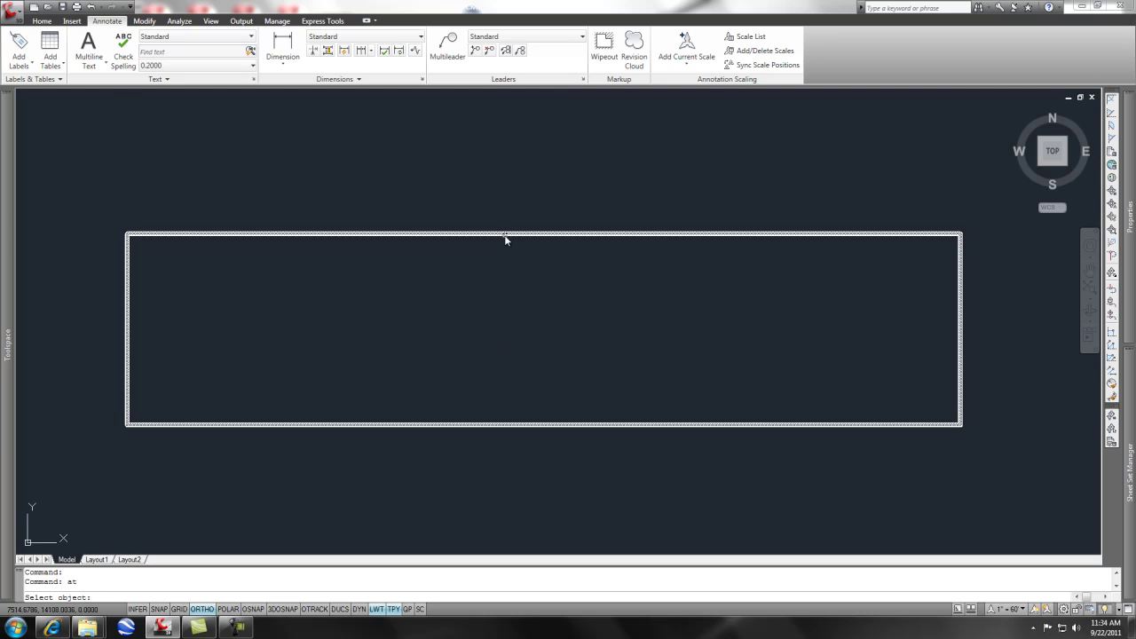
click(548, 326)
Step: Examine the settings of the field behind the area text, then leave the text editor
scroll(550, 331, up, 10)
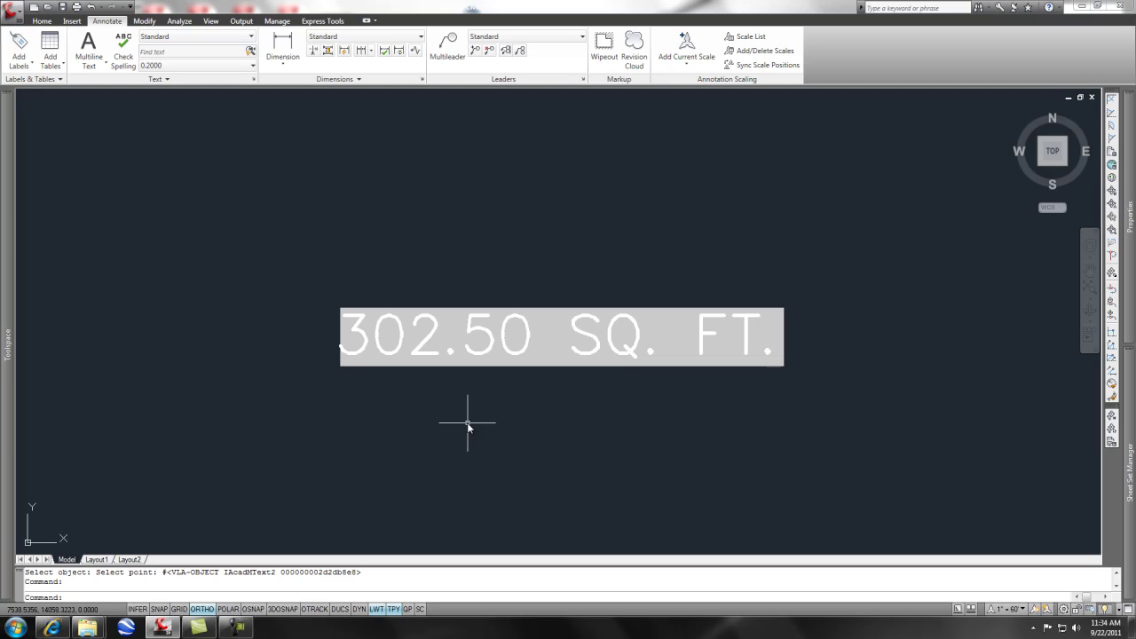
double_click(477, 355)
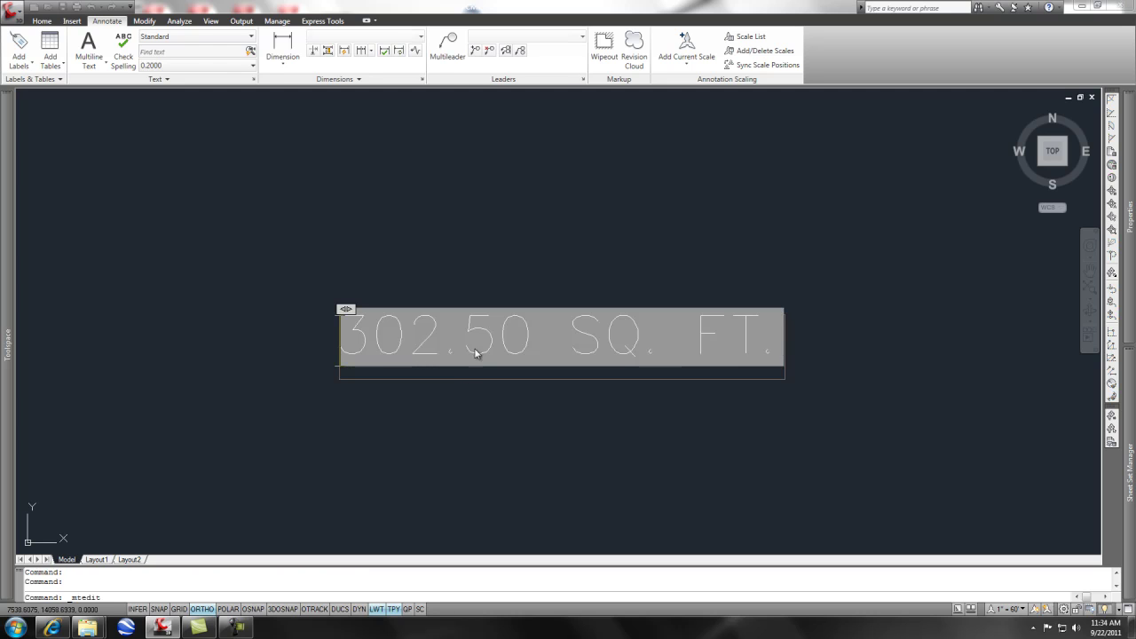
double_click(479, 348)
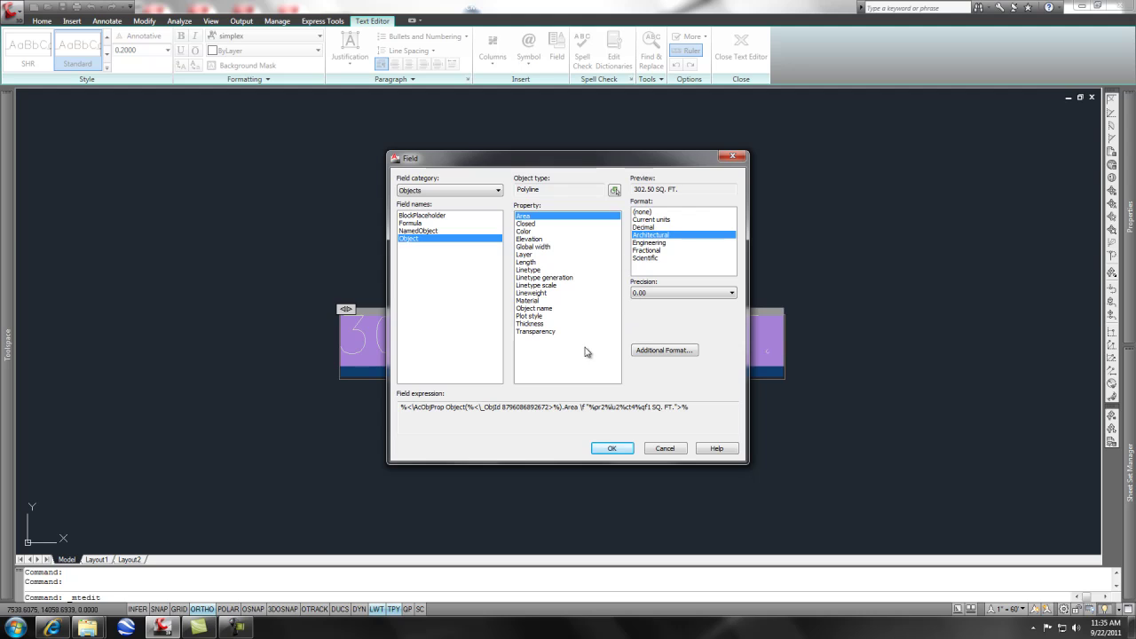
click(666, 450)
click(666, 450)
key(Escape)
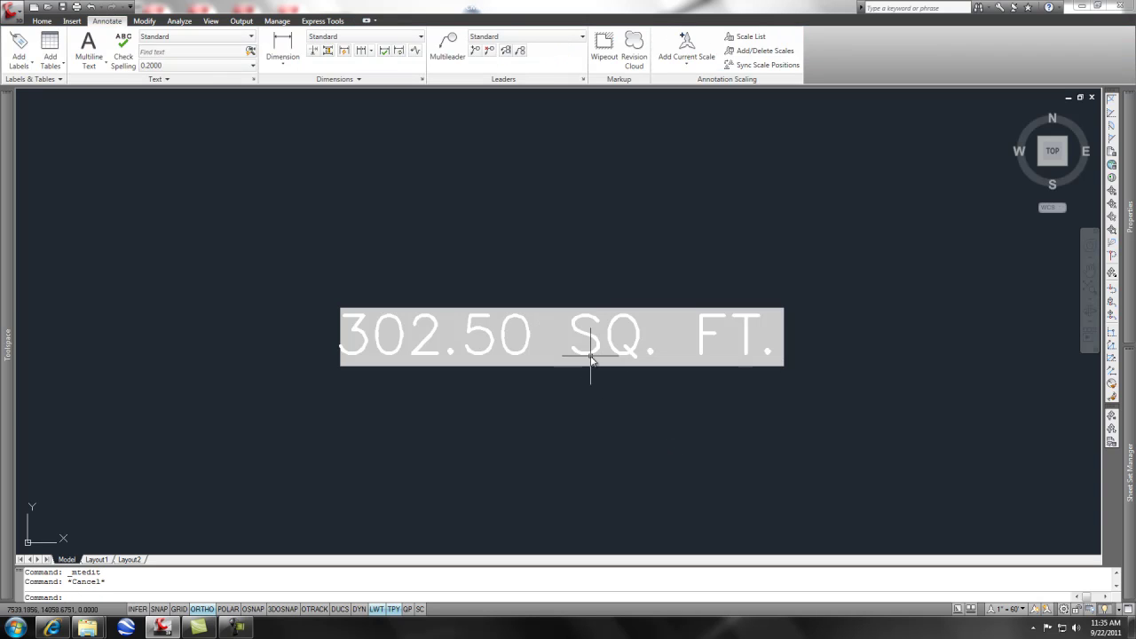
Step: Open the field in the area text for editing and set its format to Decimal
click(587, 357)
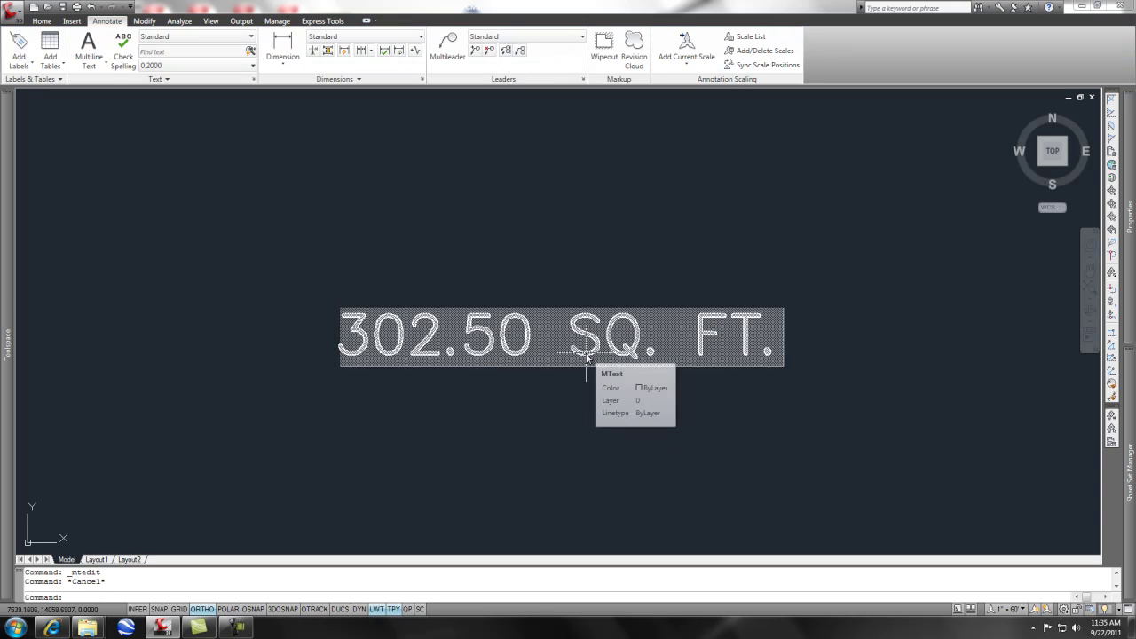
double_click(587, 356)
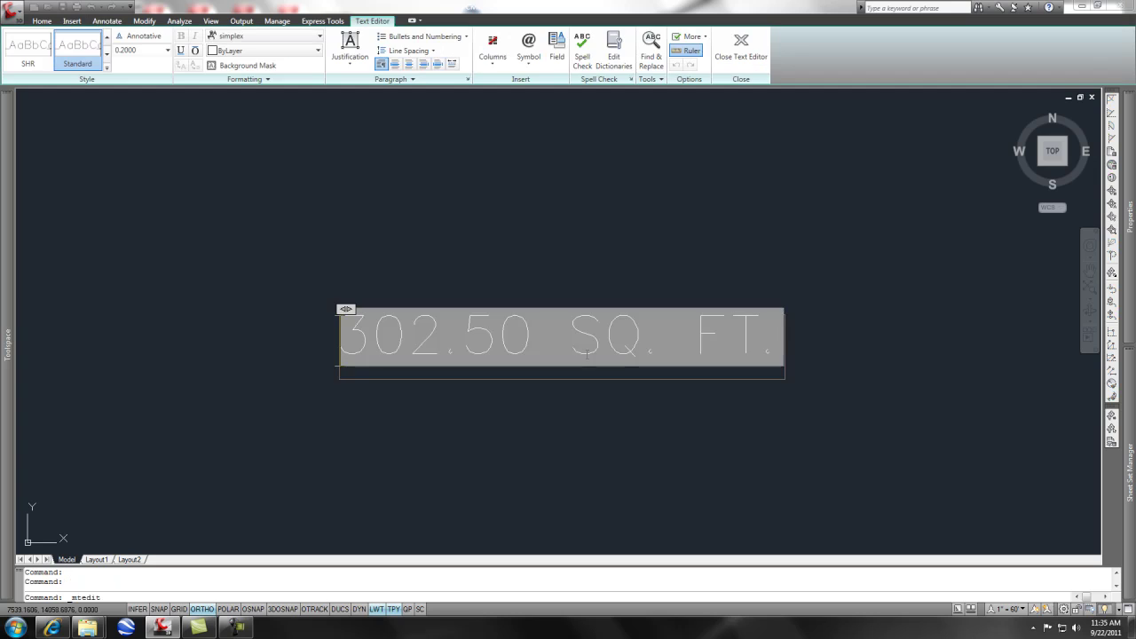
double_click(584, 355)
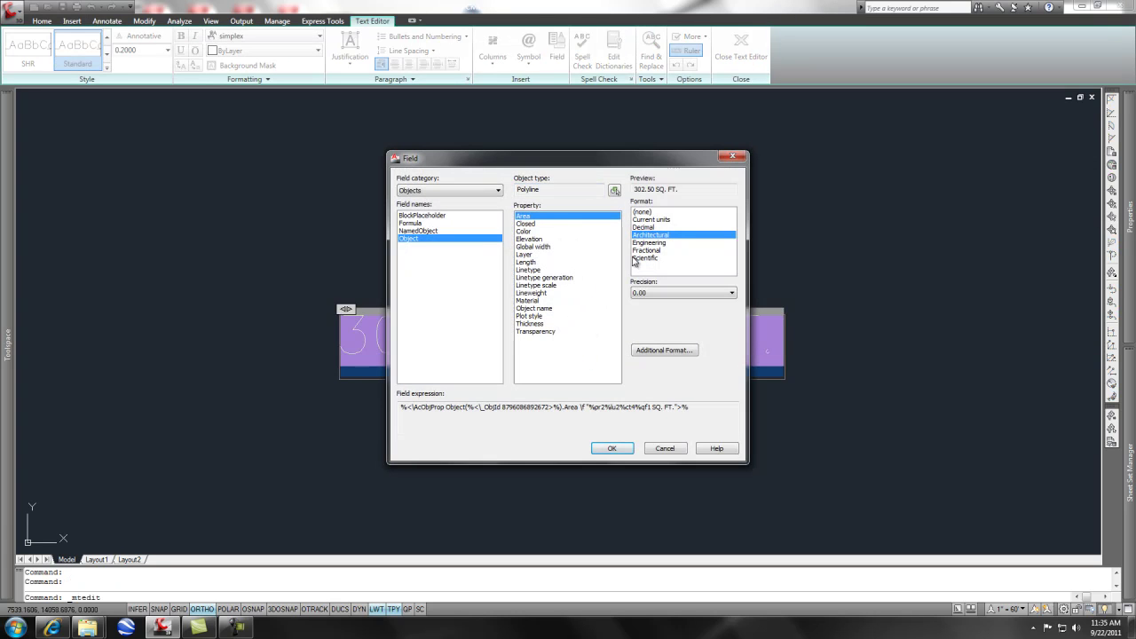
click(644, 227)
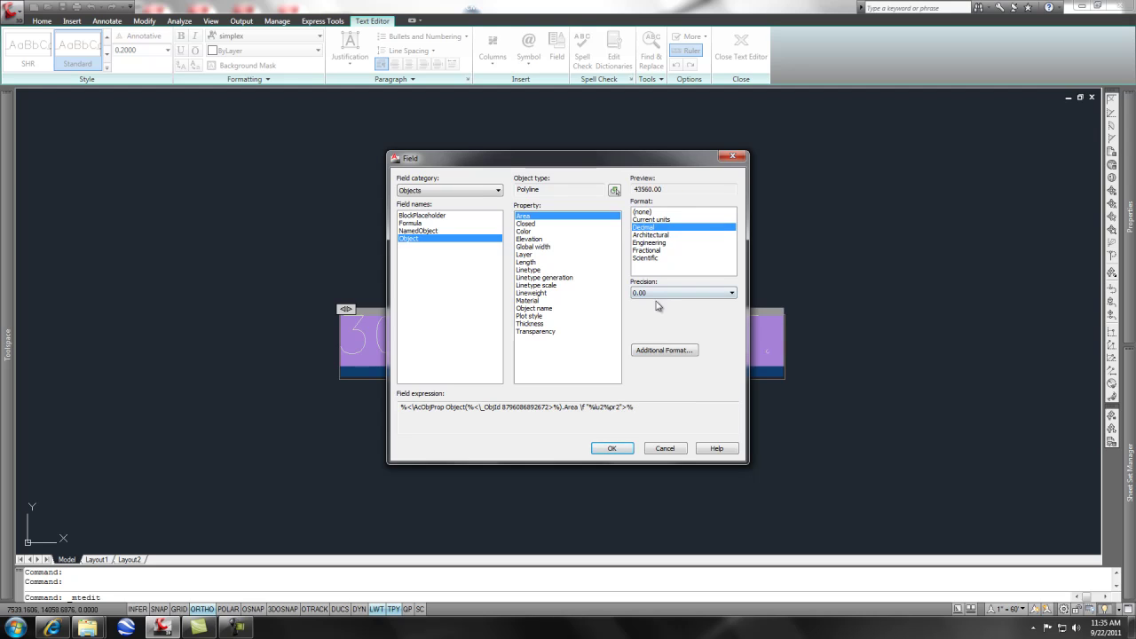
Step: Give the area field the suffix "ac." and a conversion factor of .000022957 through its additional format settings
click(665, 351)
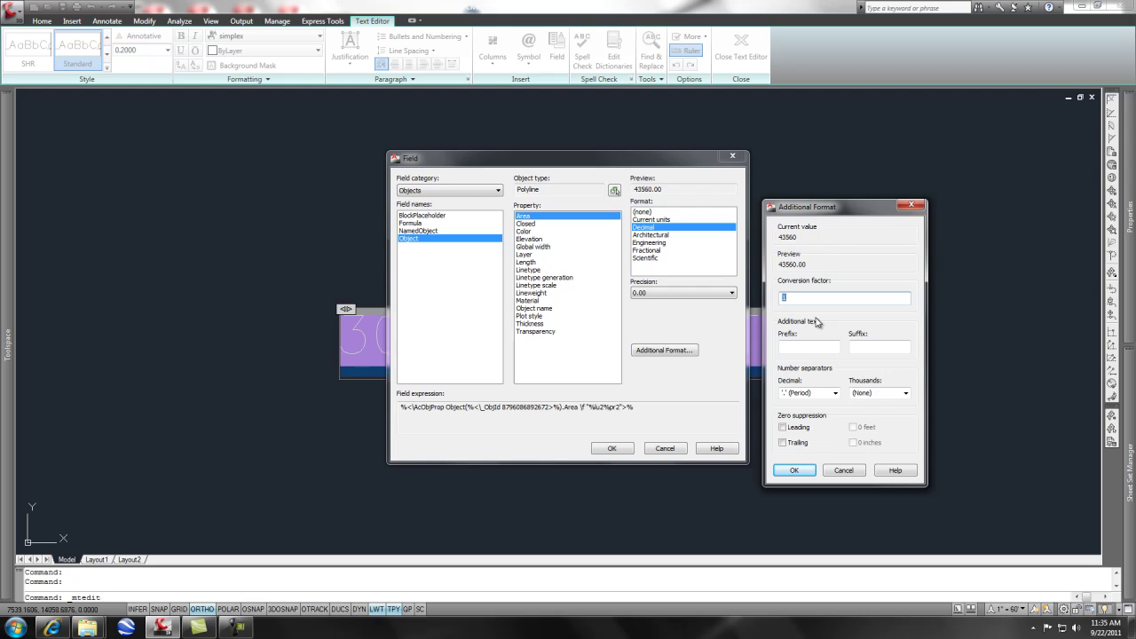
click(855, 347)
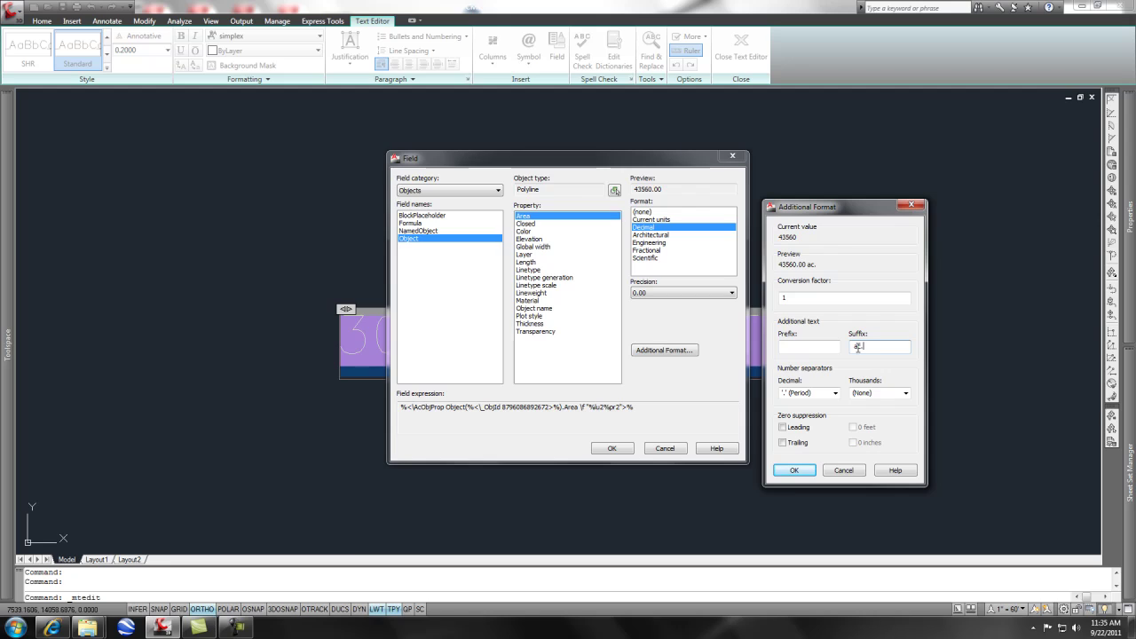
click(802, 302)
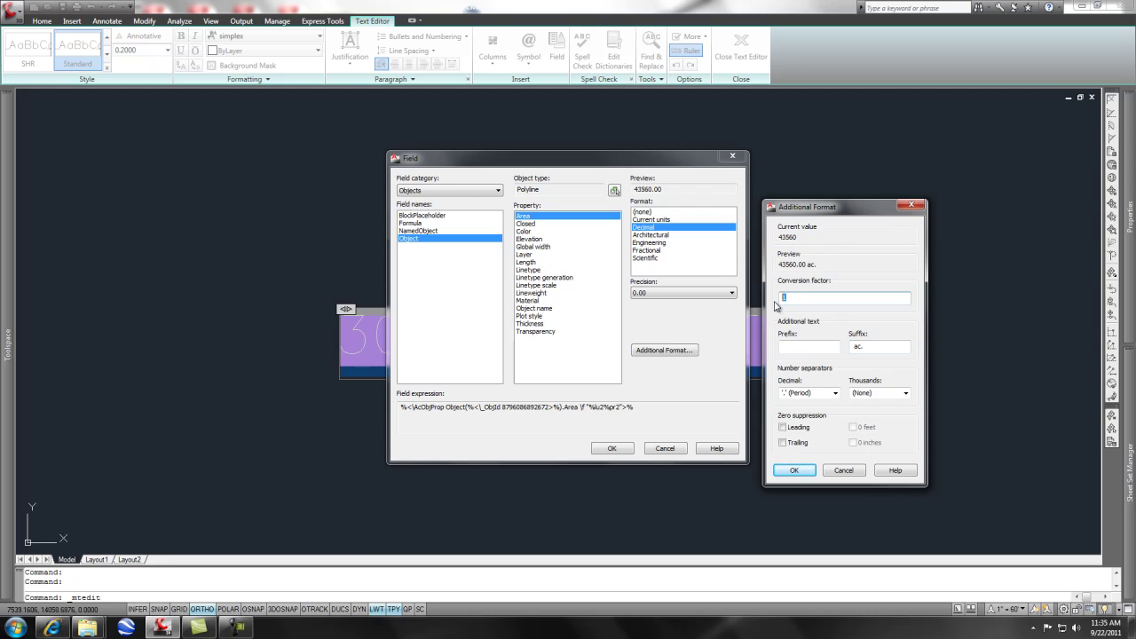
text(.000022957)
click(795, 469)
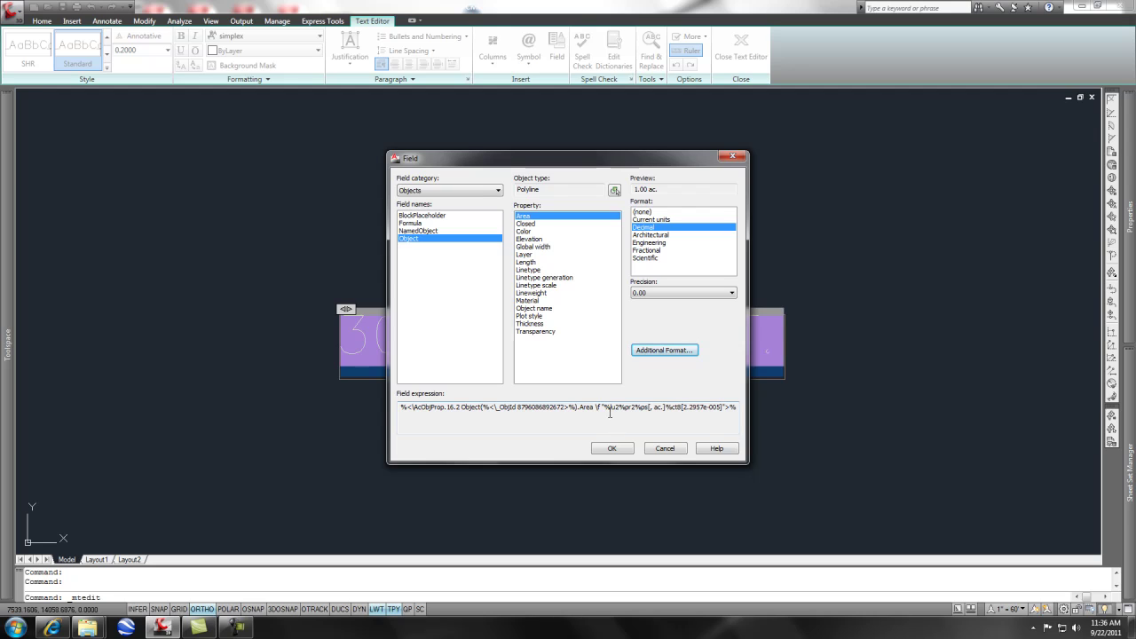
Step: Select the format code %lu2%pr2%ps[, ac.]%ct8[2.2957e-005] in the field expression, and open the Desktop's AreaText.lsp in Notepad at its area format string
drag(604, 407, 722, 411)
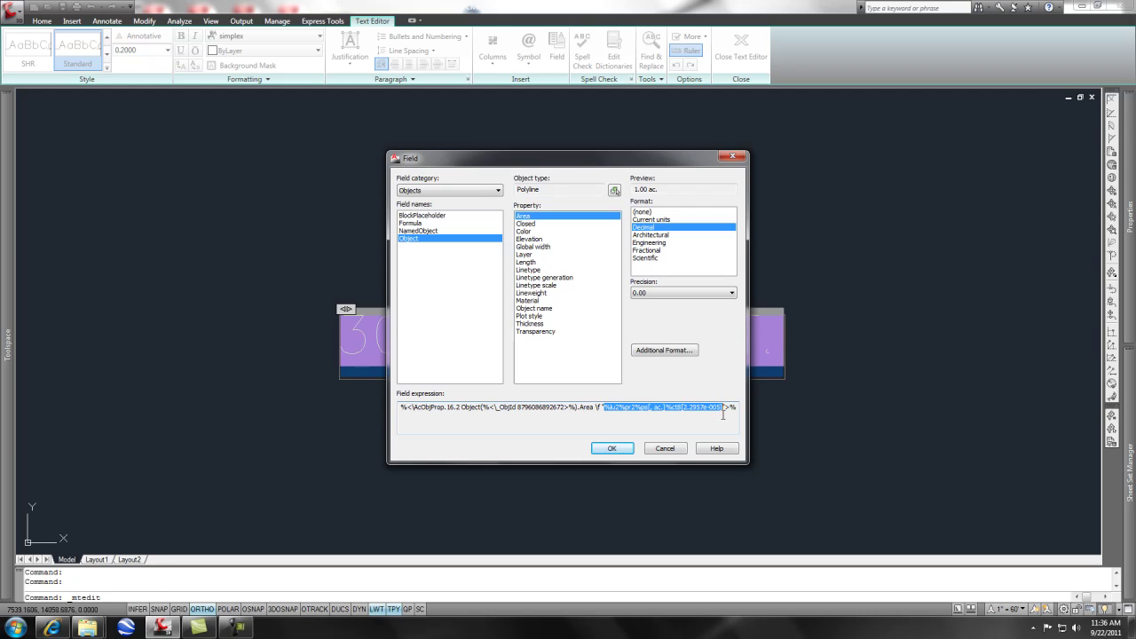
click(89, 628)
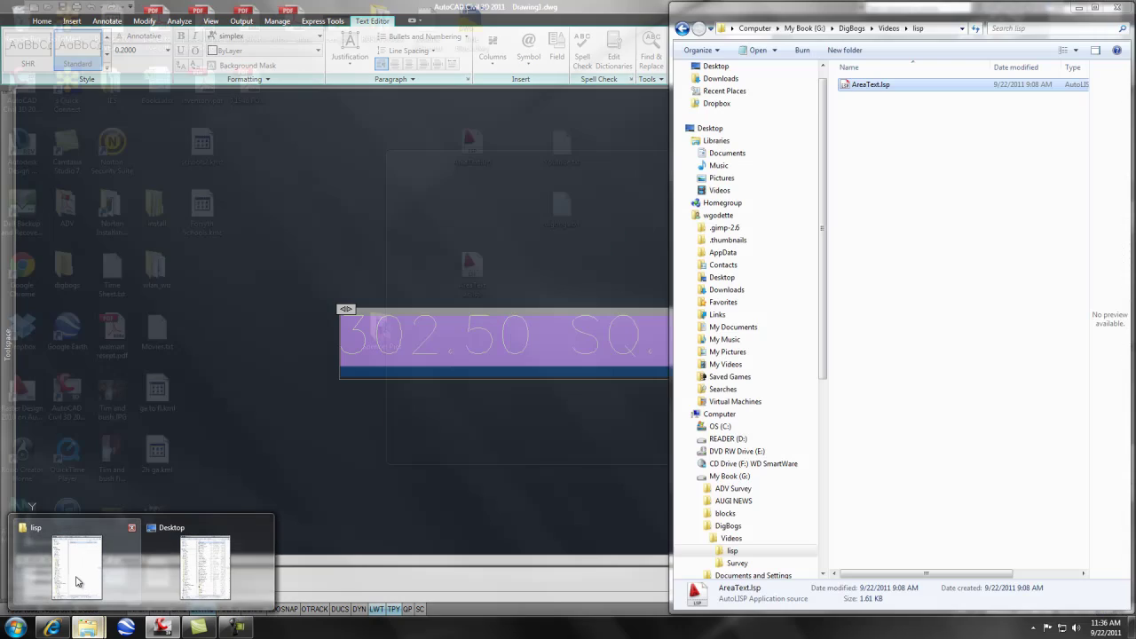
mouse_move(207, 573)
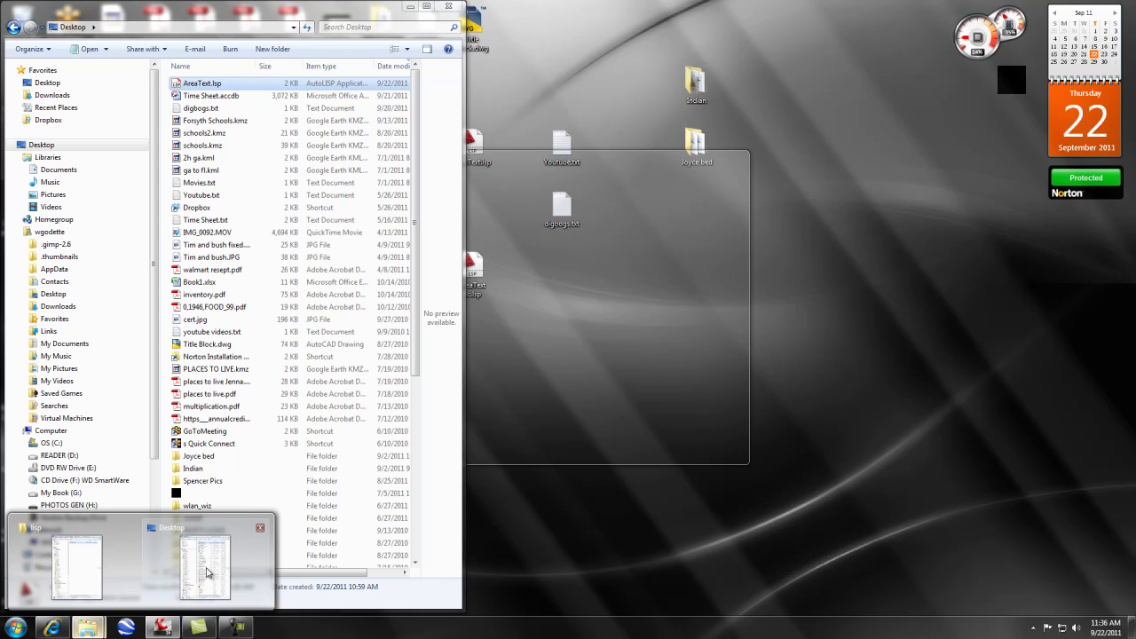
click(206, 572)
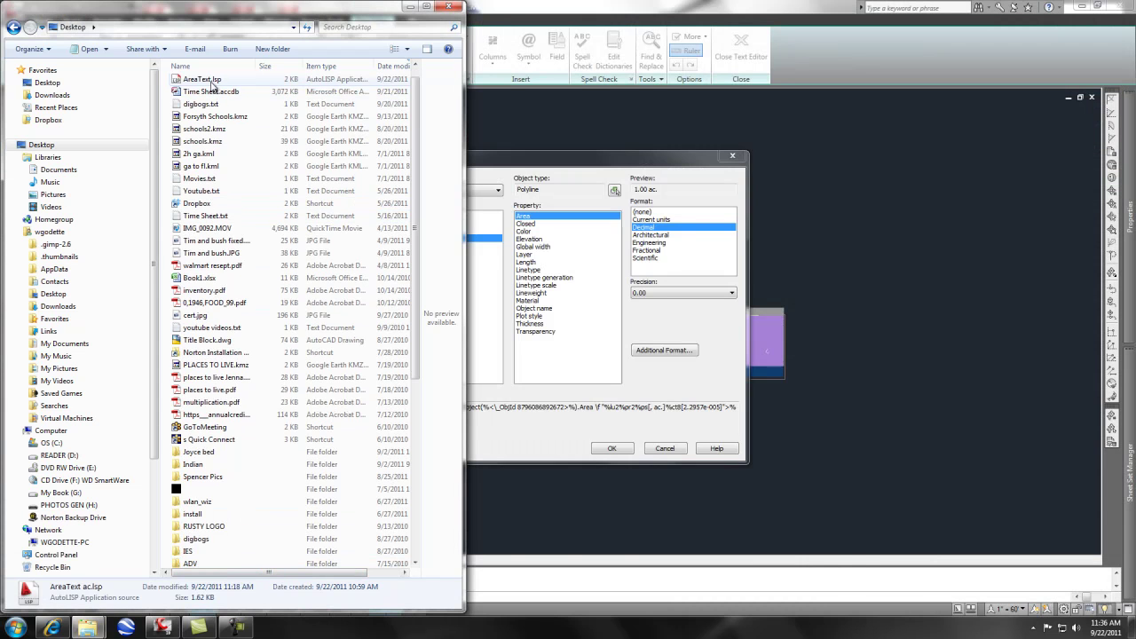
double_click(210, 81)
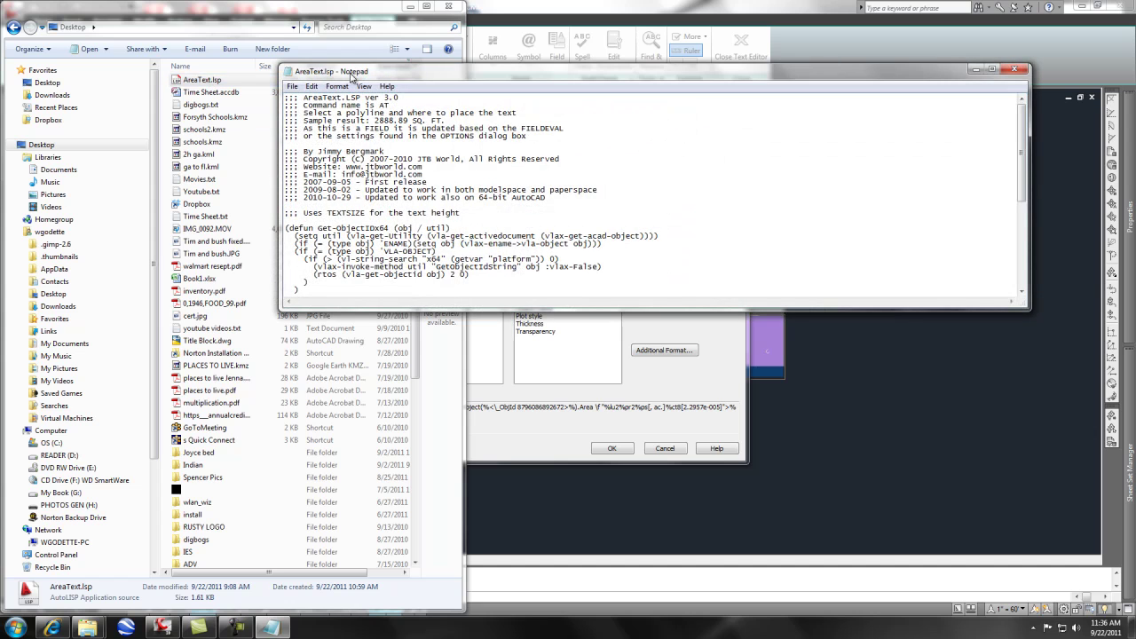
scroll(309, 260, down, 1)
scroll(309, 261, down, 6)
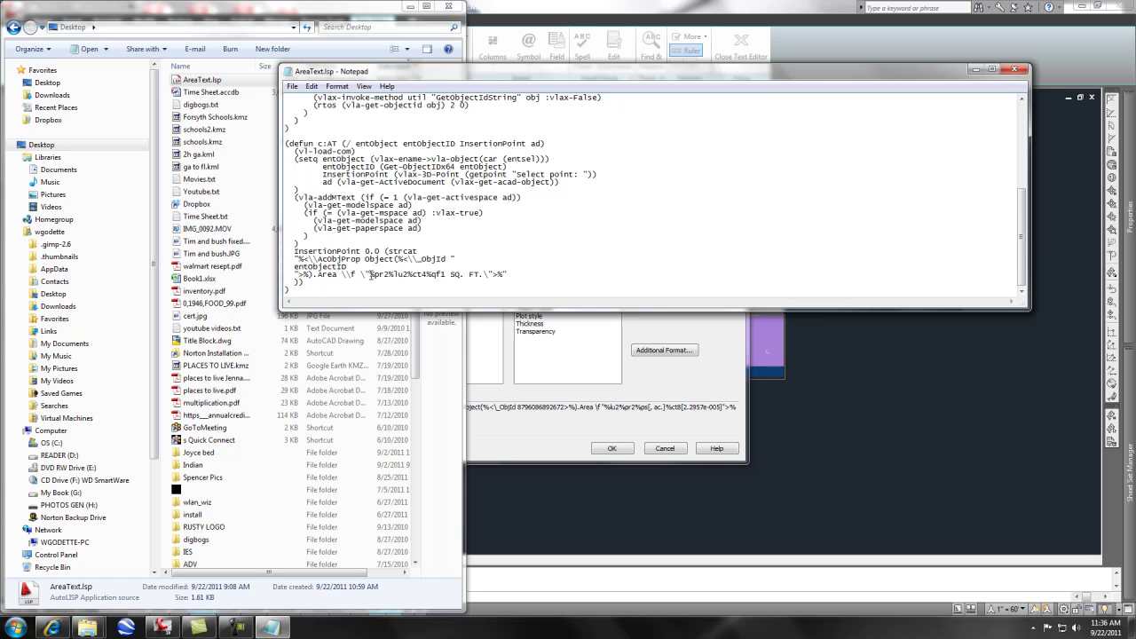
Step: Replace the area format code in AreaText.lsp with %lu2%pr2%ps[, ac.]%ct8[2.2957e-005], then save and close the file
drag(371, 276, 487, 276)
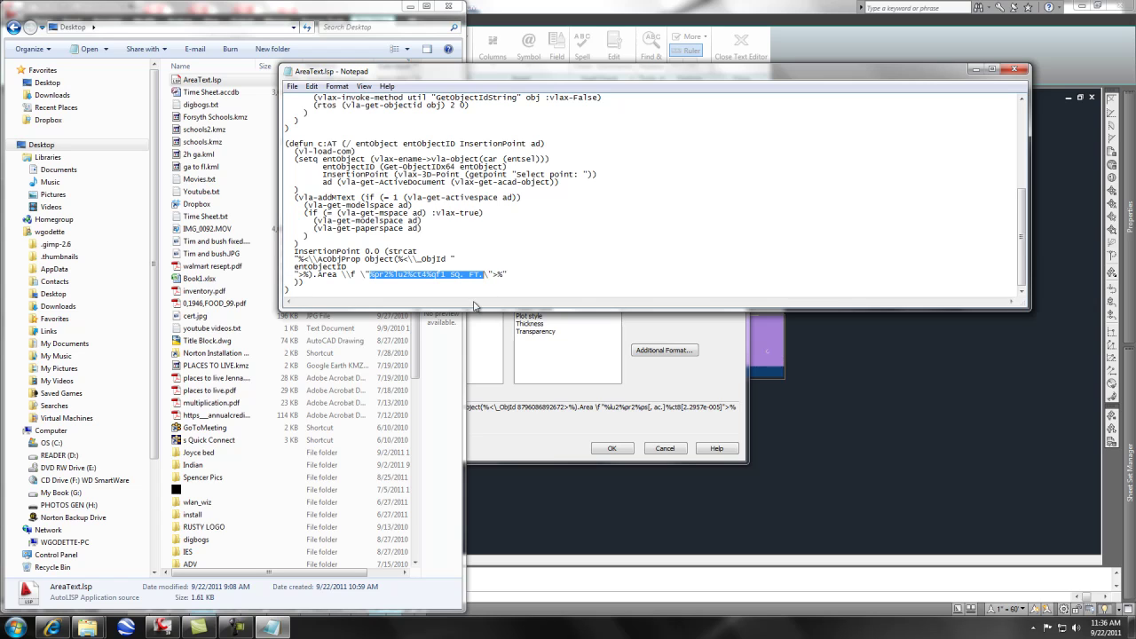
text(%lu2%pr2%ps[, ac.]%ct8[2.2957e-005])
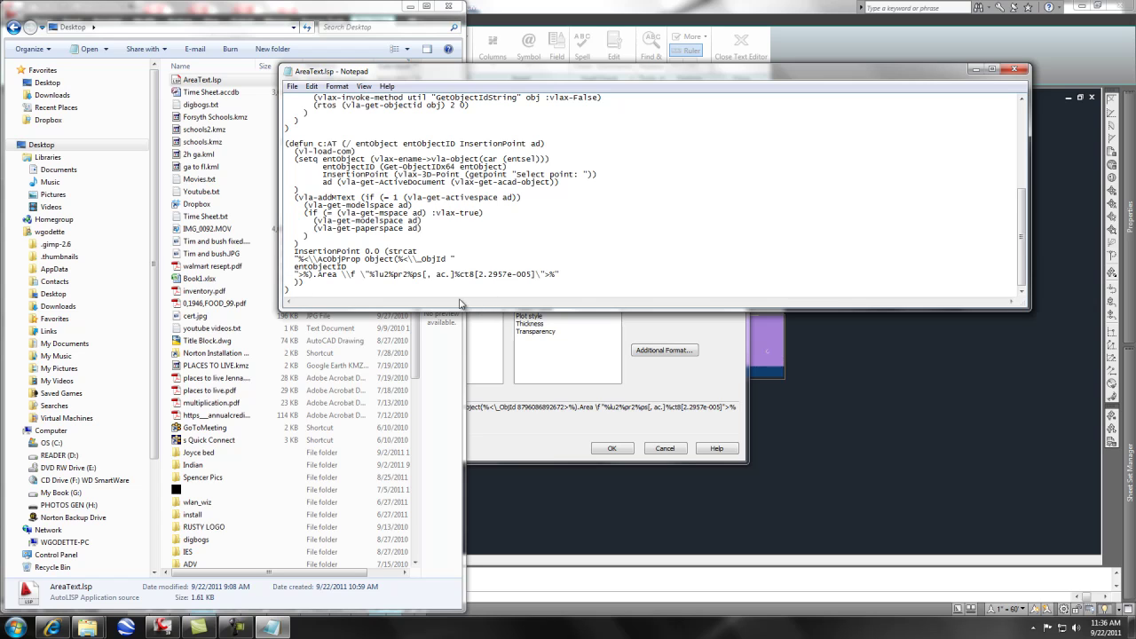
click(292, 86)
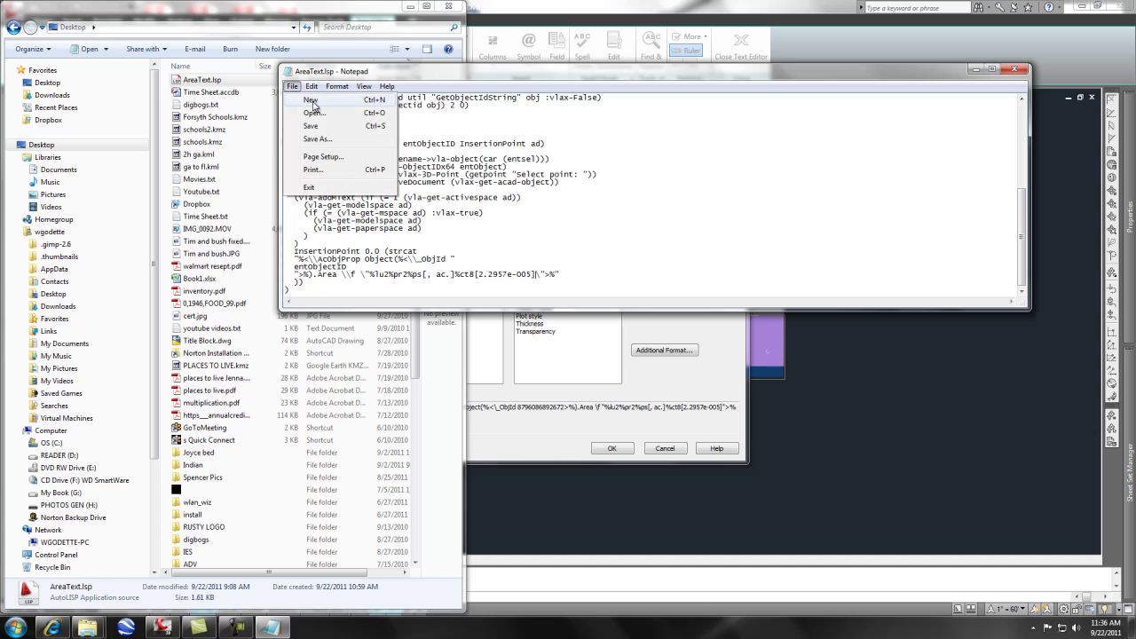
click(316, 126)
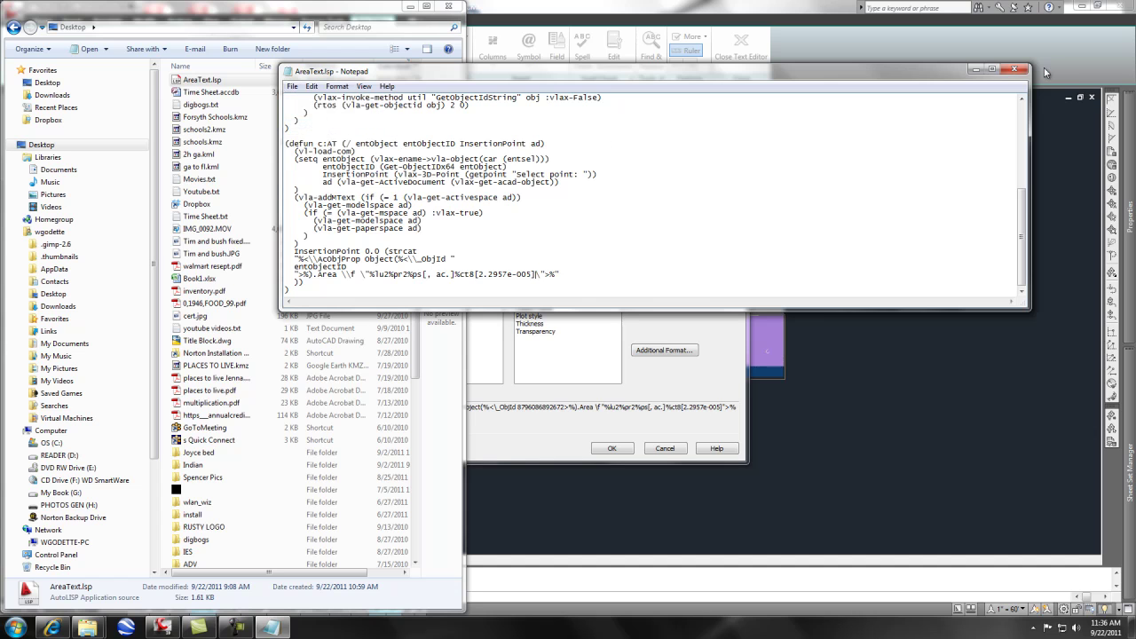
click(1014, 69)
click(406, 8)
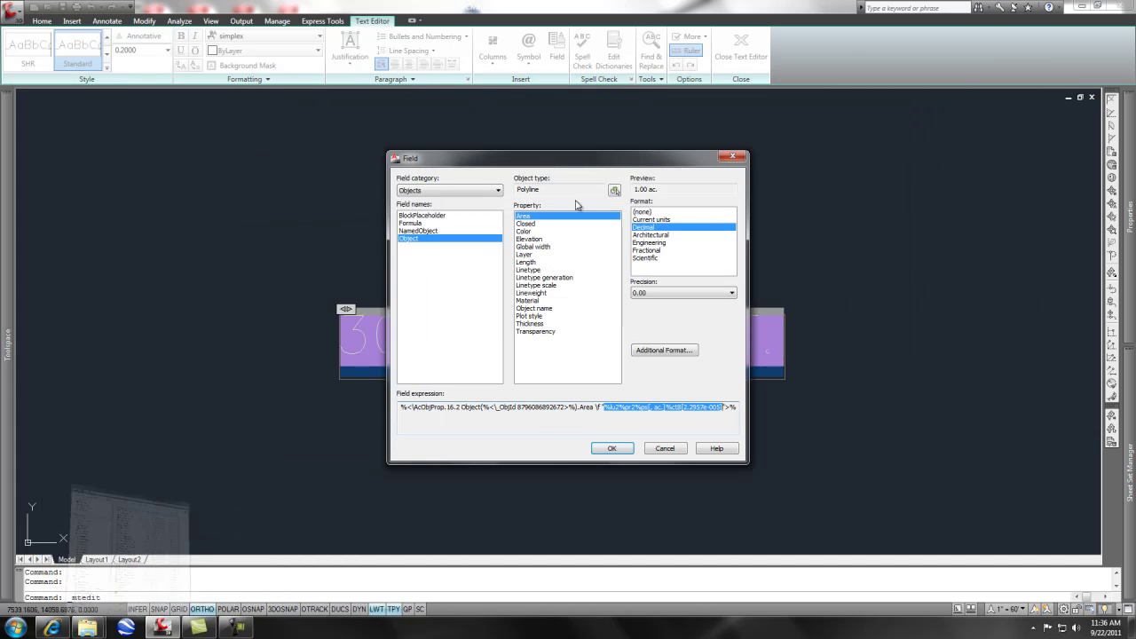
Step: Cancel the field edit, leave the text editor and erase the square-foot area text from the drawing
click(667, 450)
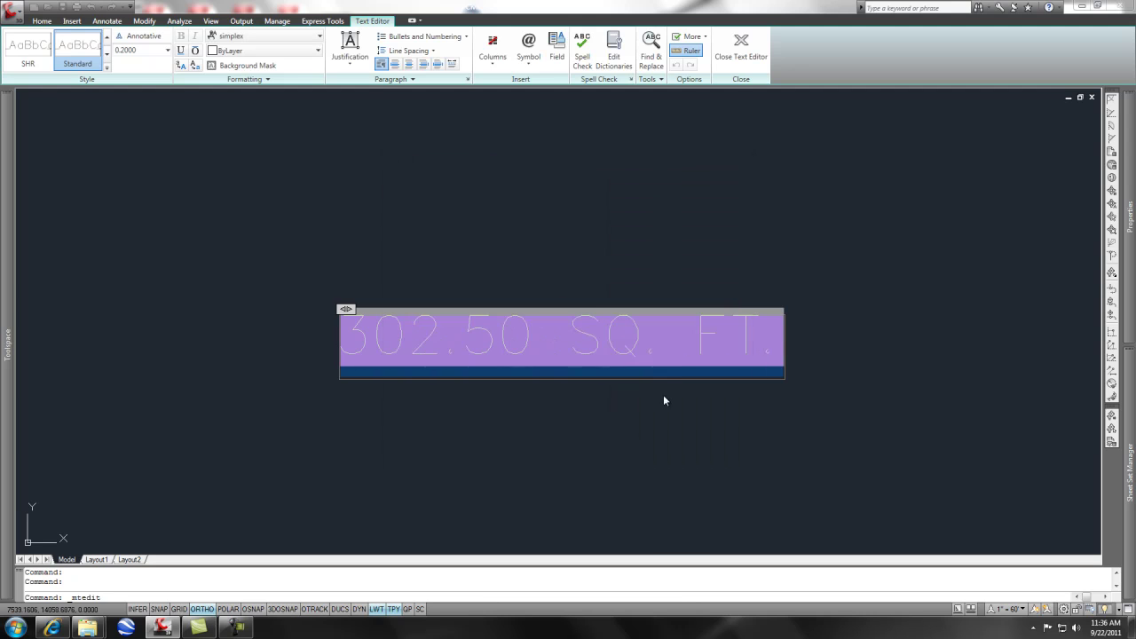
click(606, 408)
text(e)
key(Return)
drag(603, 403, 538, 332)
key(Return)
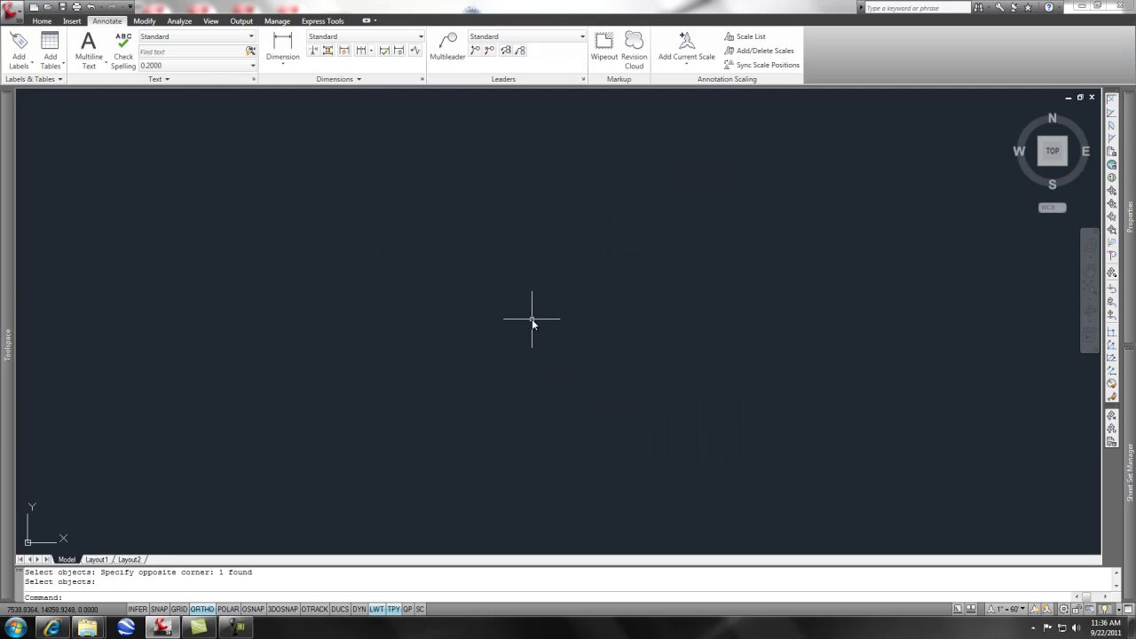
Step: Load the edited AreaText.lsp from the Desktop with the APPLOAD command
scroll(533, 322, up, 5)
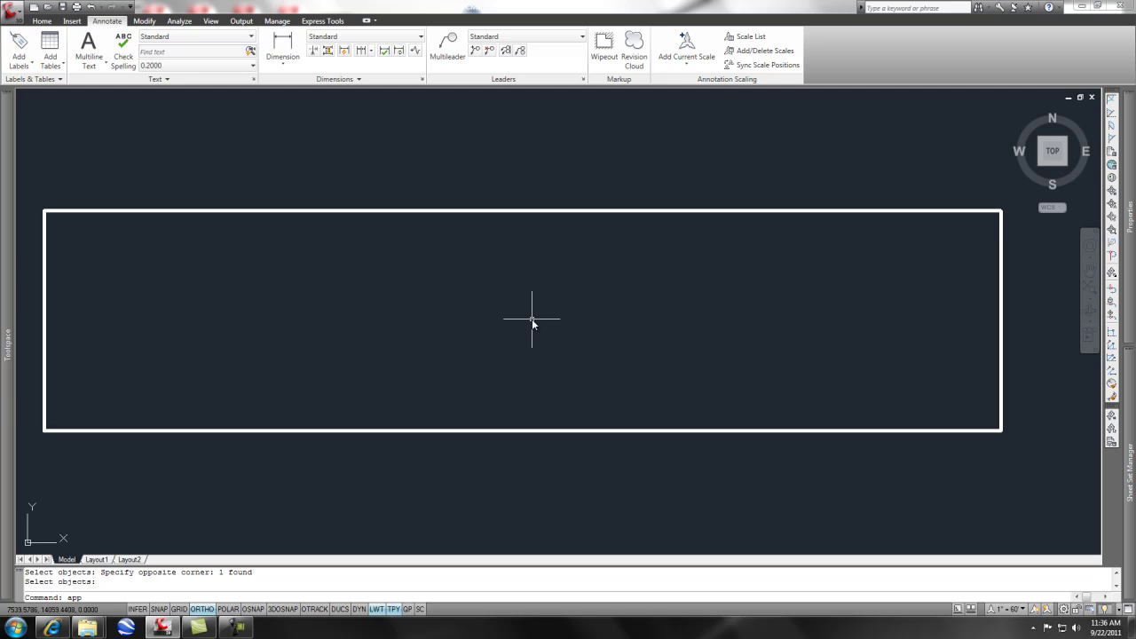
key(Return)
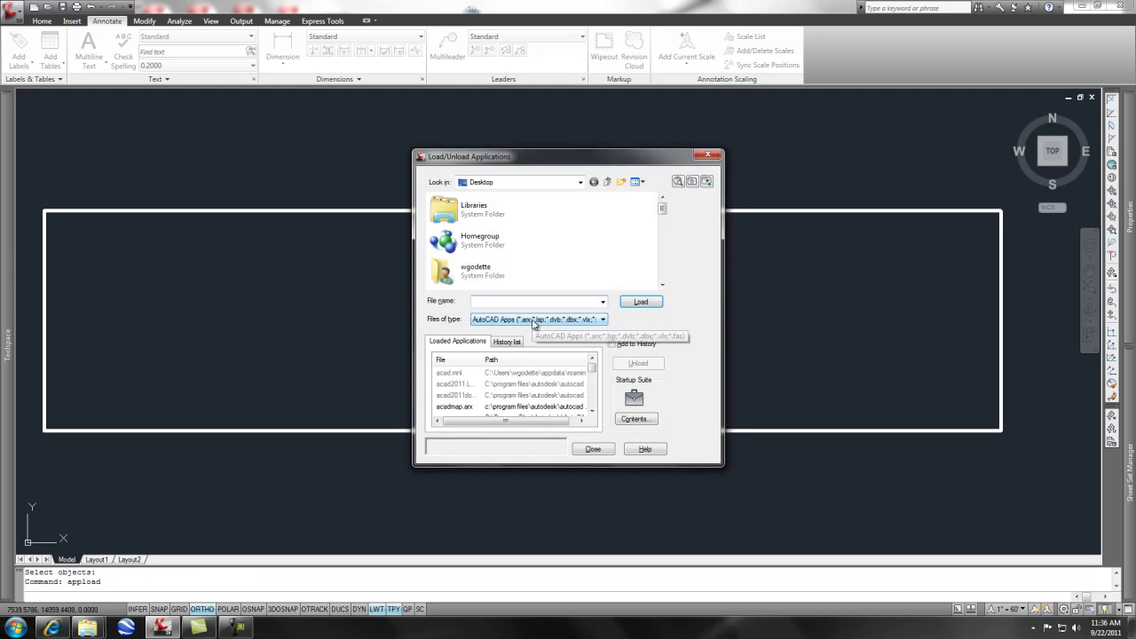
drag(663, 213, 662, 272)
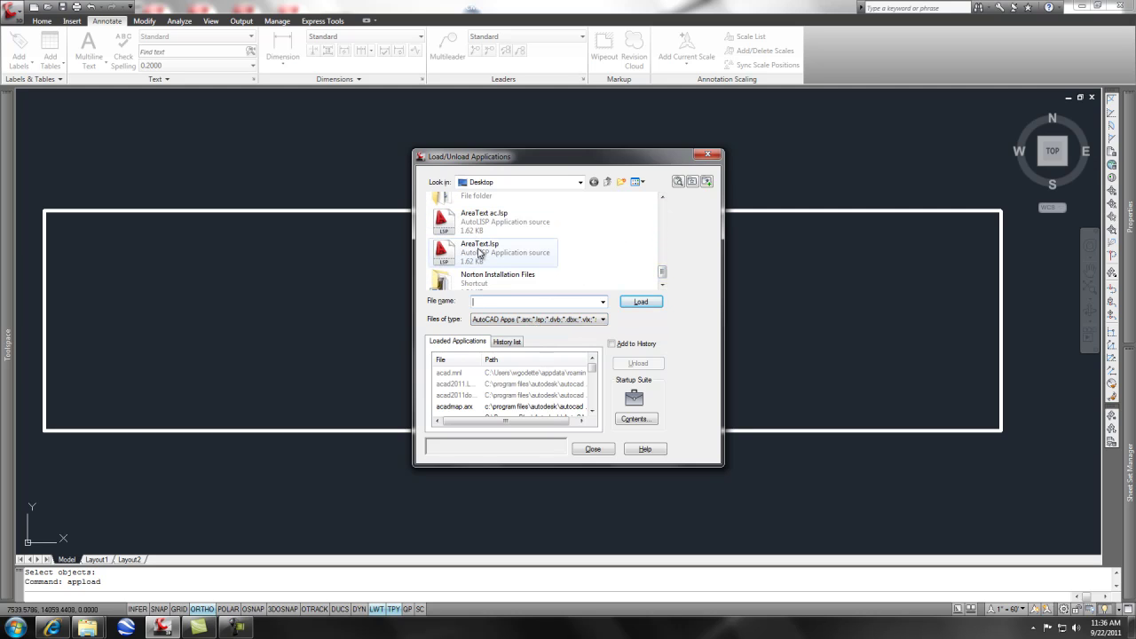
click(481, 254)
click(639, 303)
click(593, 448)
Step: Run the AT command on the rectangular polyline and place its area label in acres inside the rectangle
text(at)
key(Return)
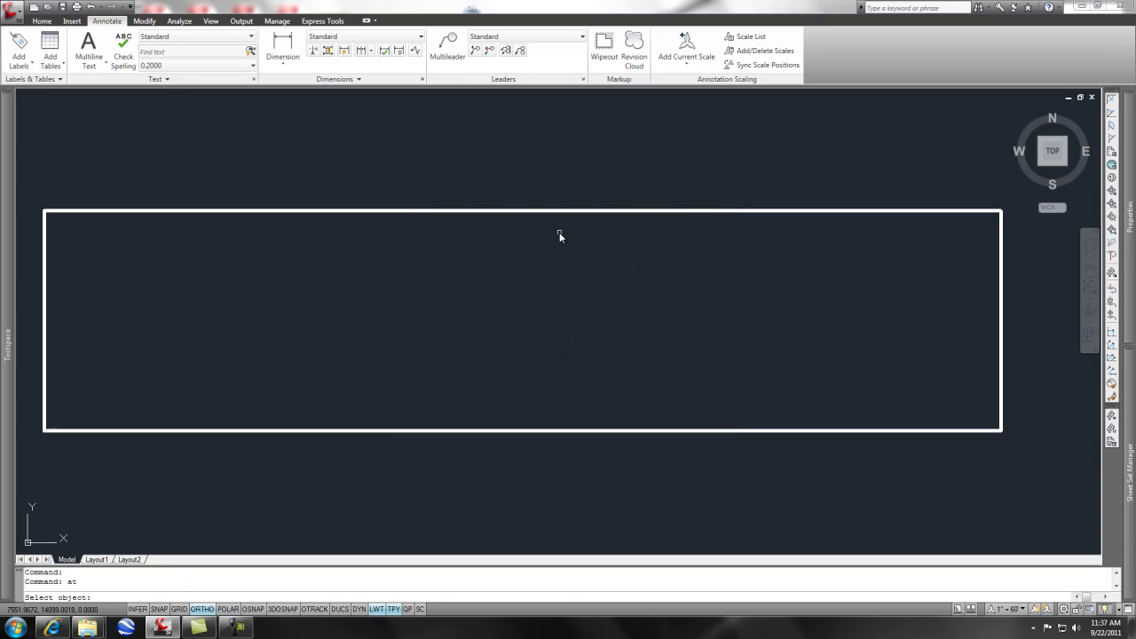
click(547, 213)
click(507, 319)
scroll(510, 327, up, 10)
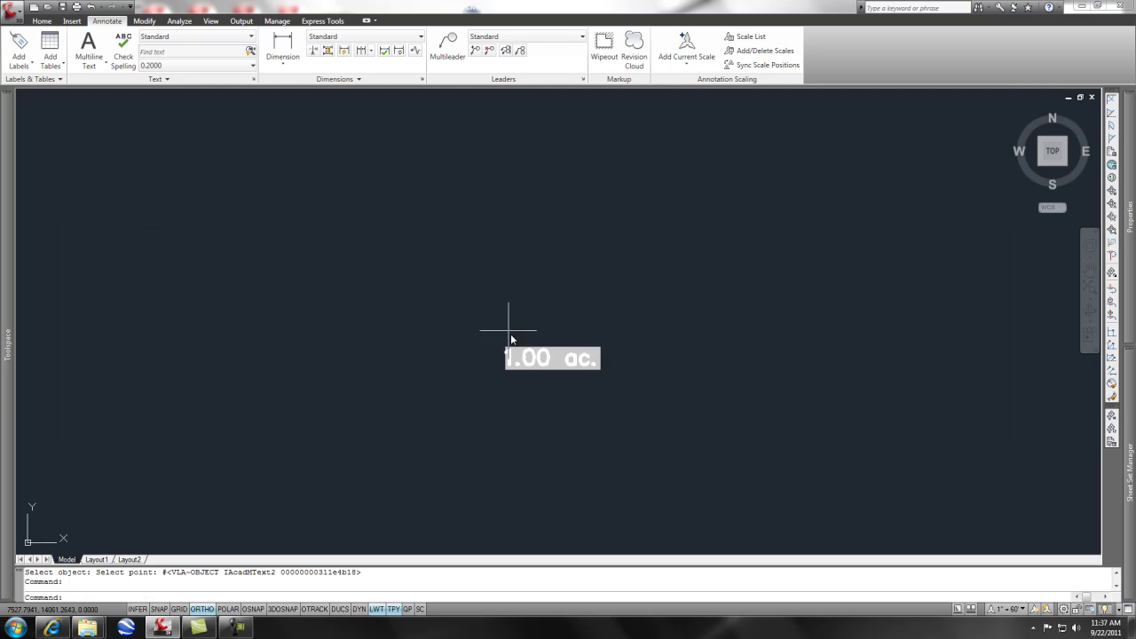
scroll(469, 343, up, 1)
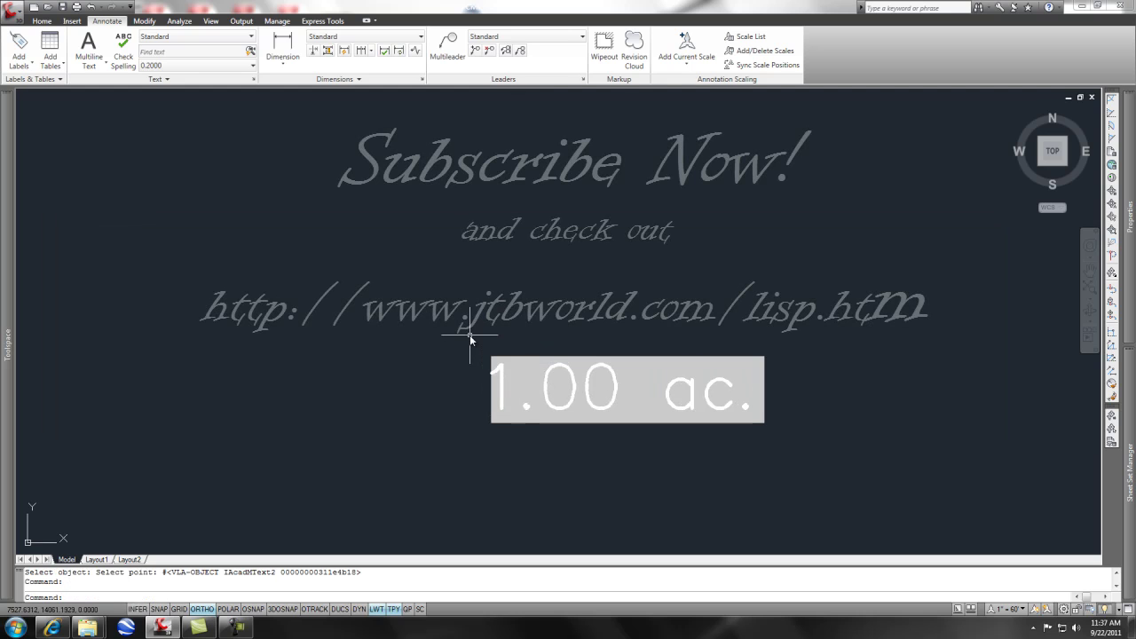